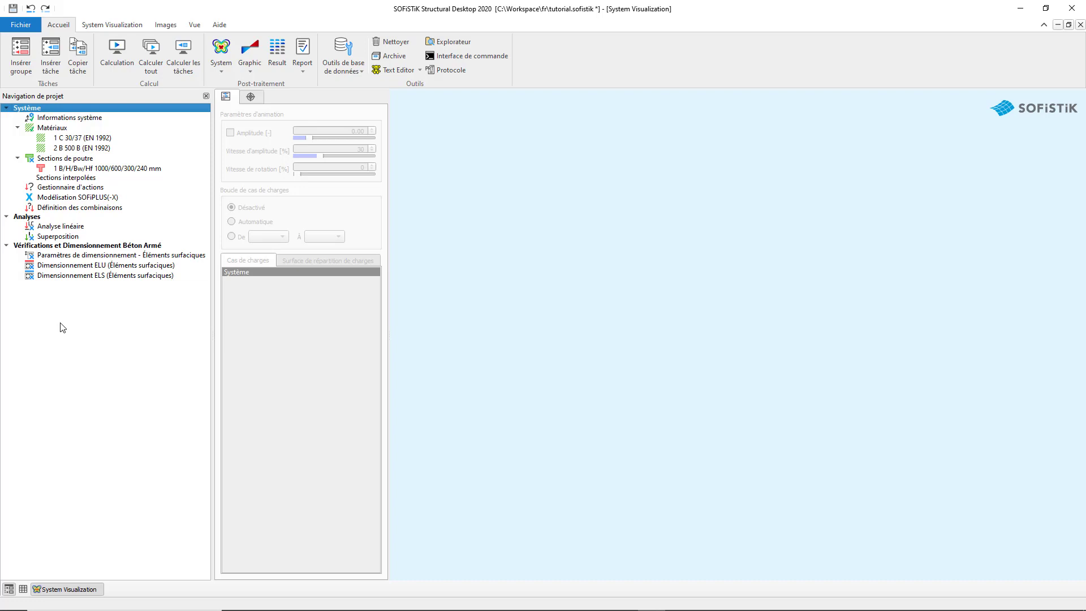
Open the SOFiPLUS(-X) modelling task and draw a rectangle from the origin 0,0, measuring 20 m in X and 10 m in Y
click(138, 199)
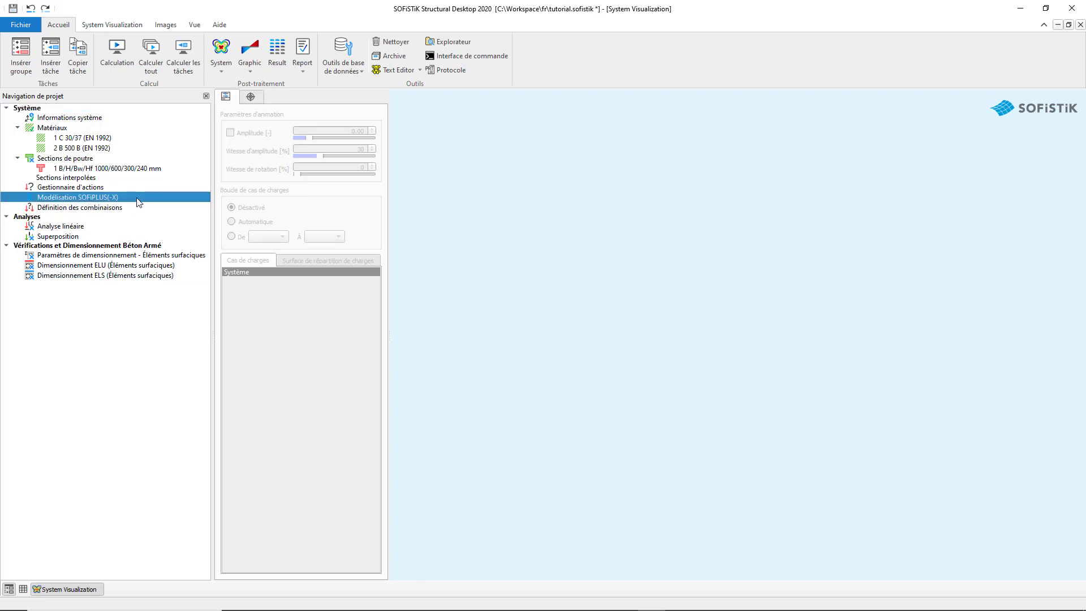
double_click(138, 199)
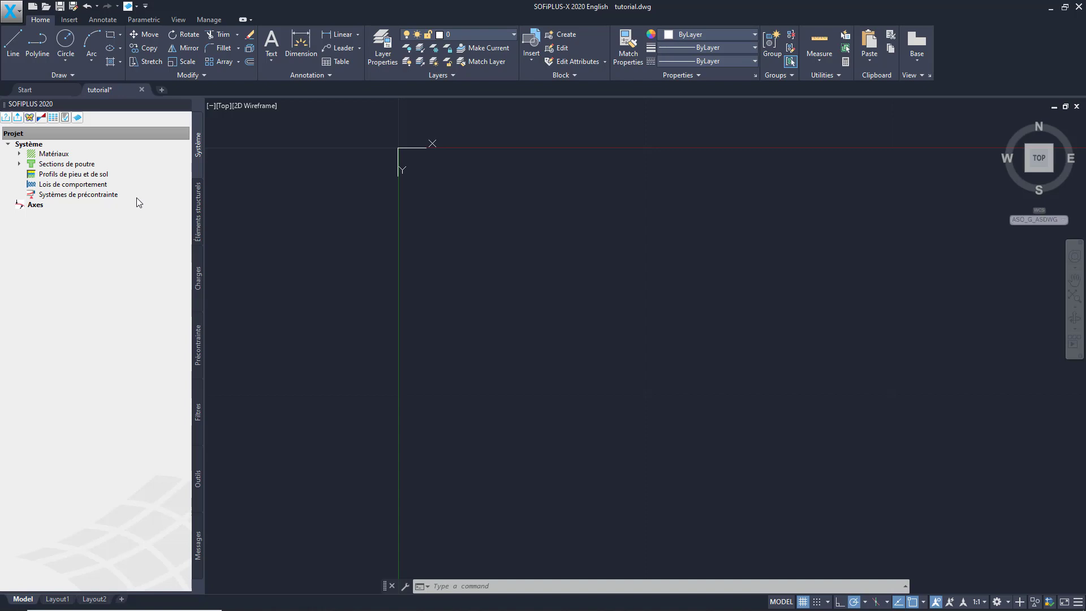
click(107, 37)
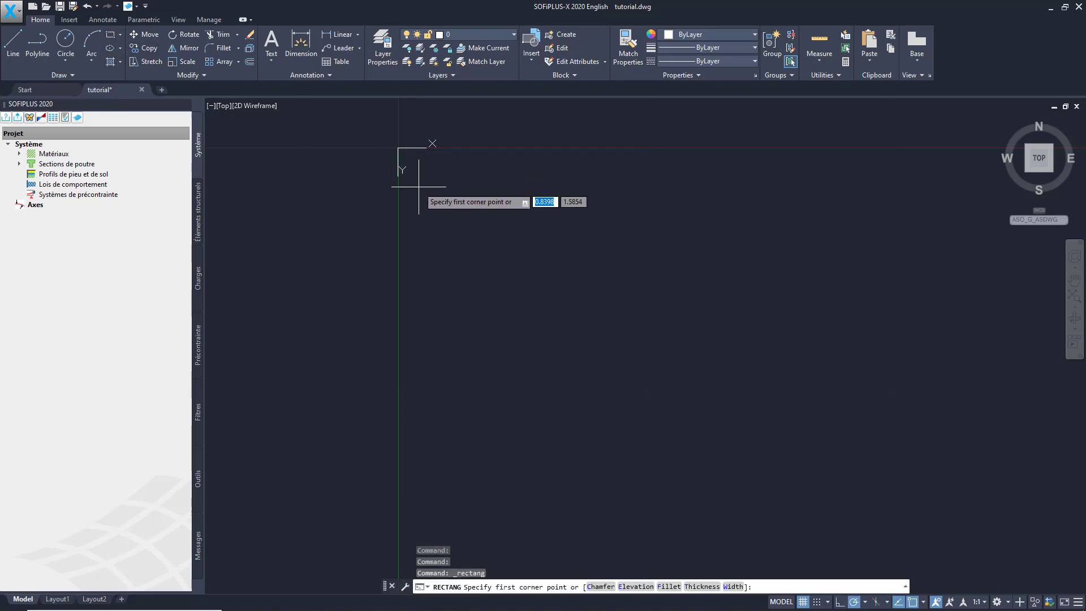
text(0)
key(Tab)
text(0)
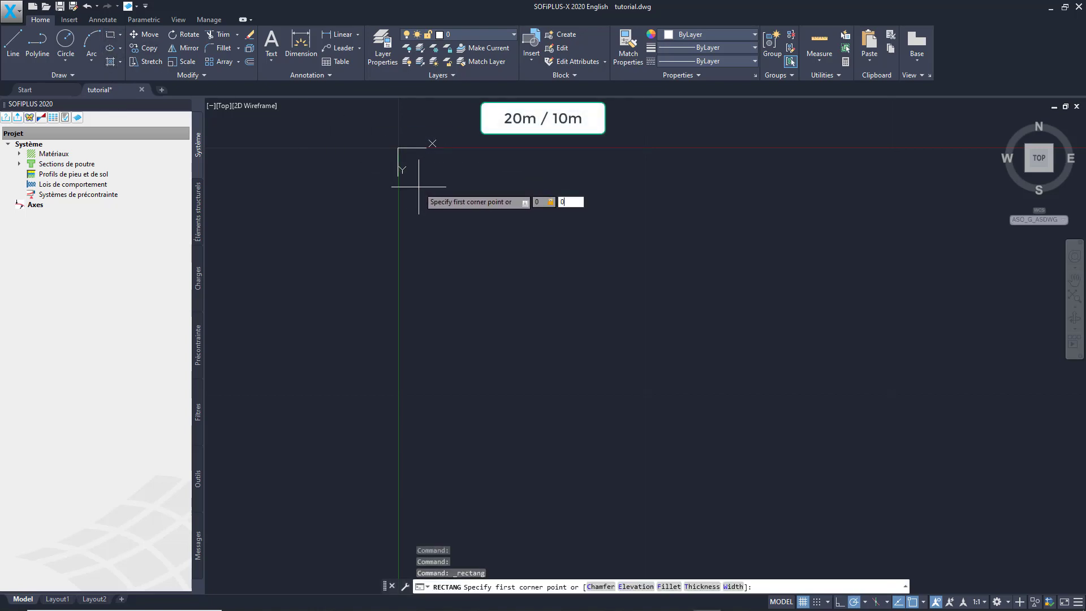
key(Tab)
key(Return)
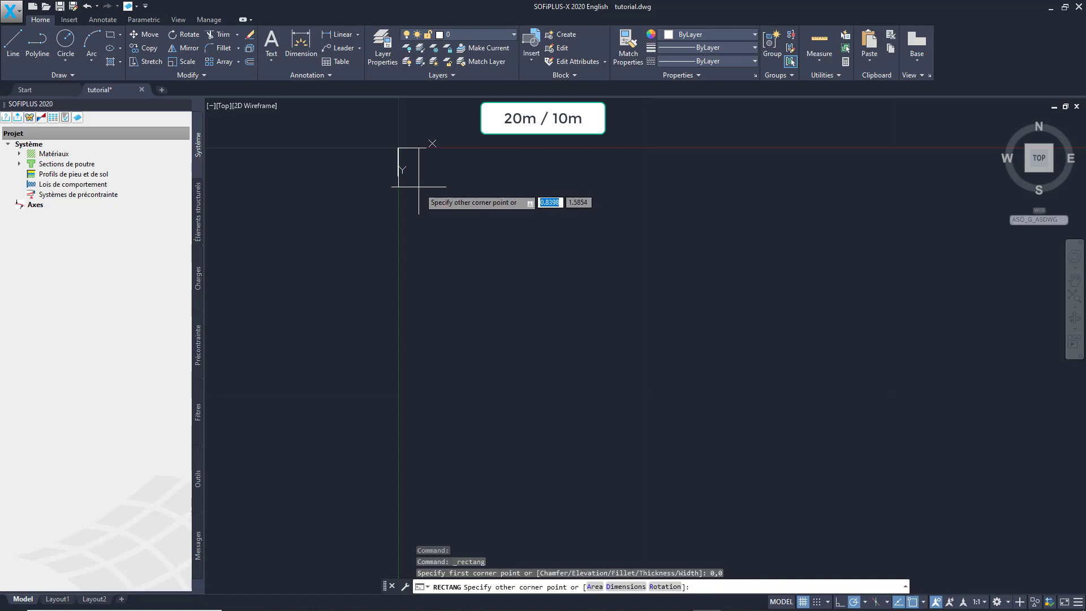
text(20)
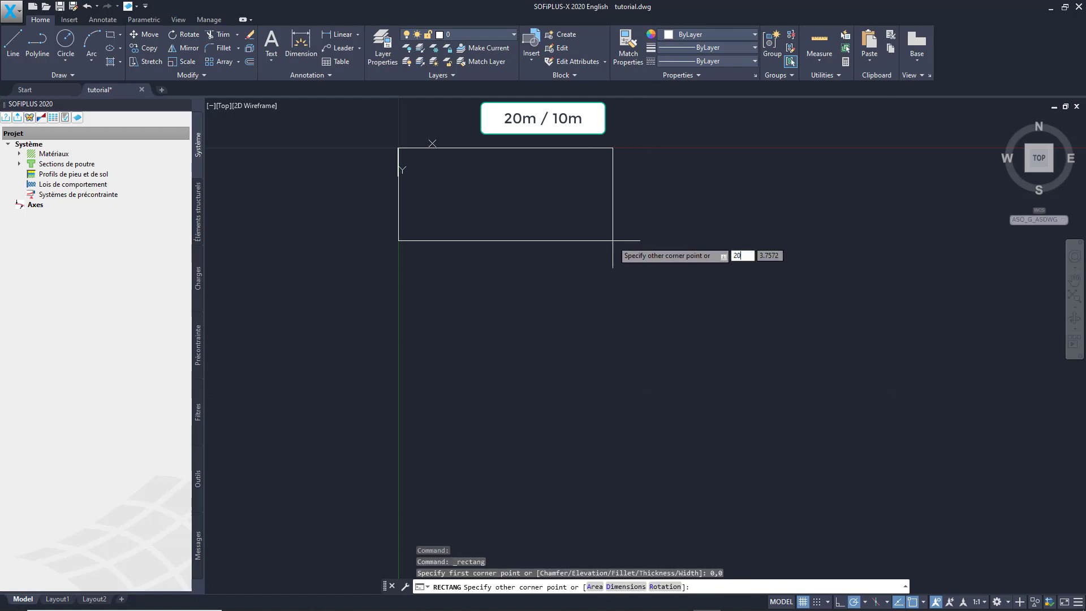
key(Tab)
text(10)
key(Return)
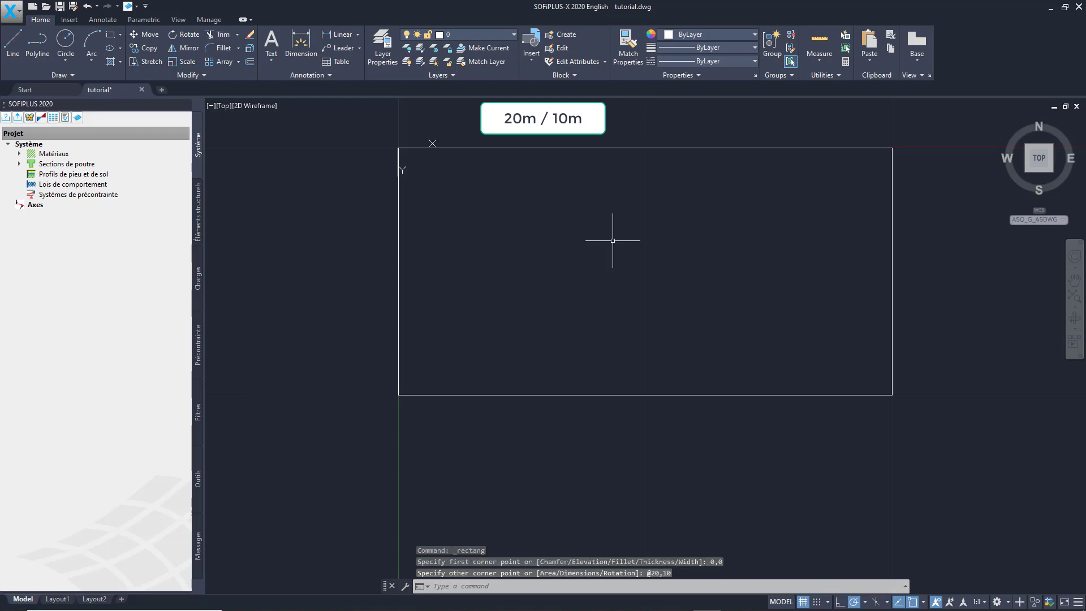
Enable the Midpoint object snap and draw a line joining the midpoints of the rectangle's two long edges
click(13, 43)
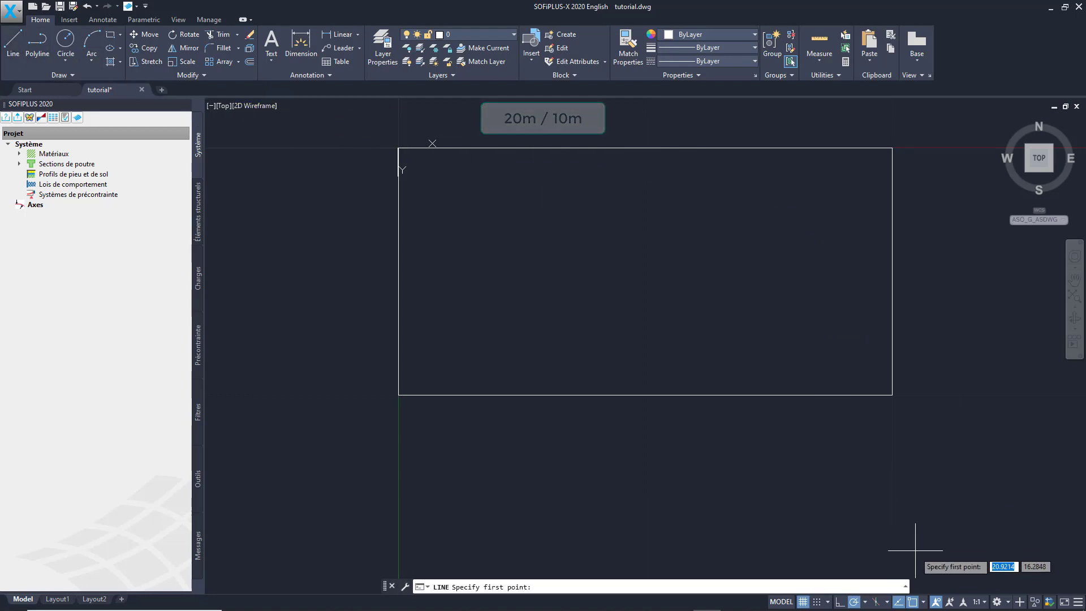
click(923, 602)
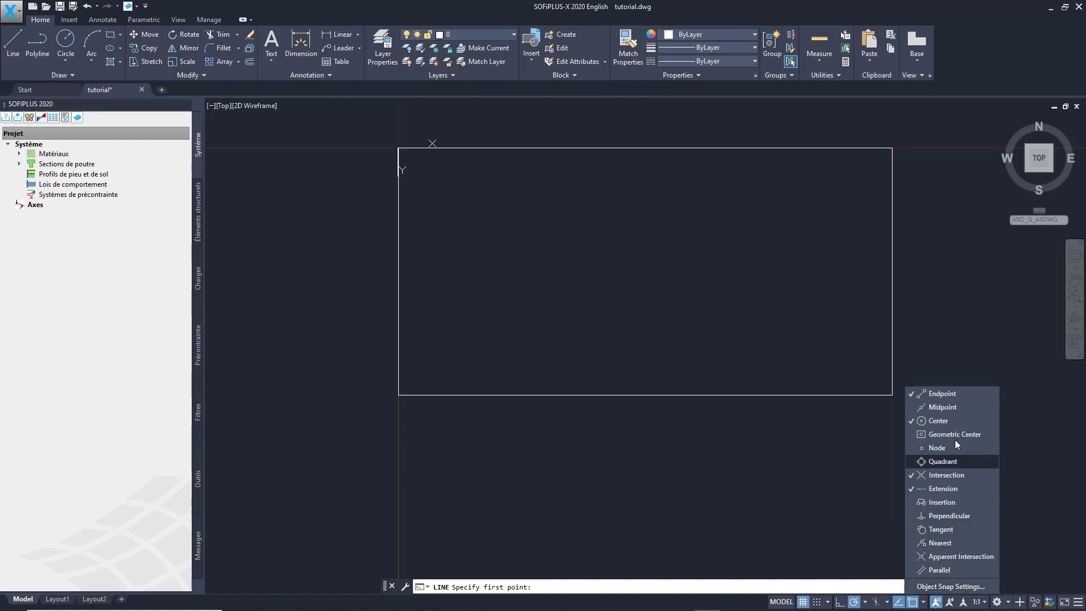
click(942, 407)
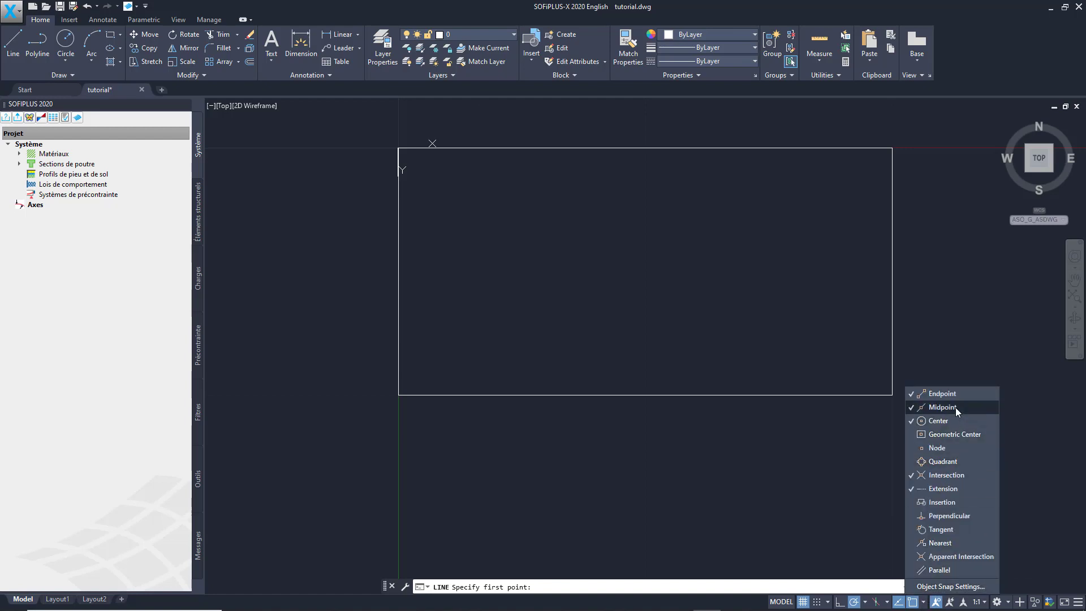
click(645, 148)
click(645, 395)
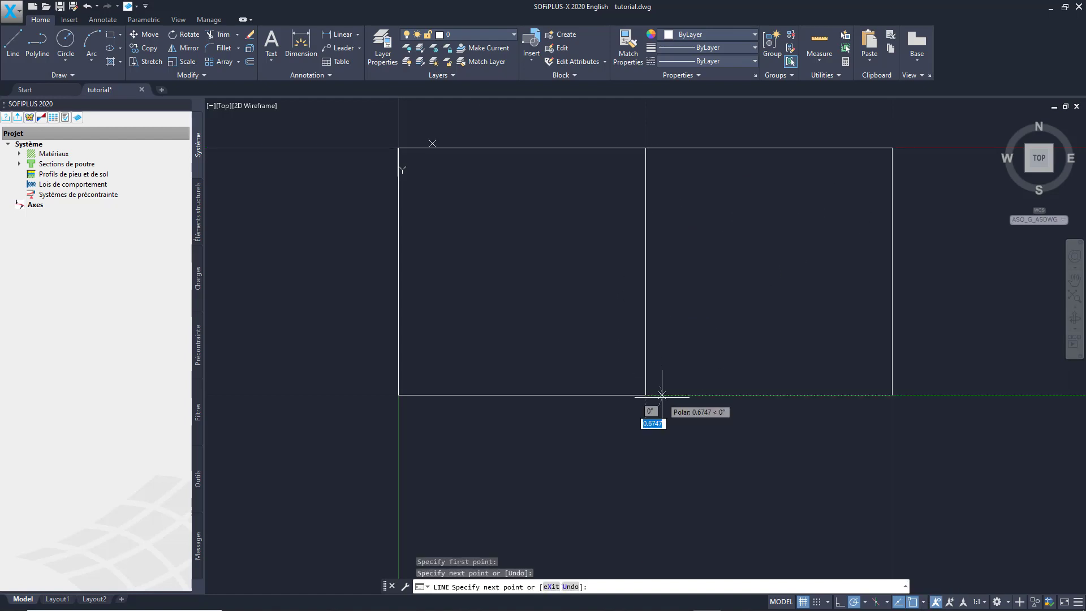
key(Return)
Draw a line from the midpoint of the rectangle's left short edge to the midpoint of the central dividing line
key(Return)
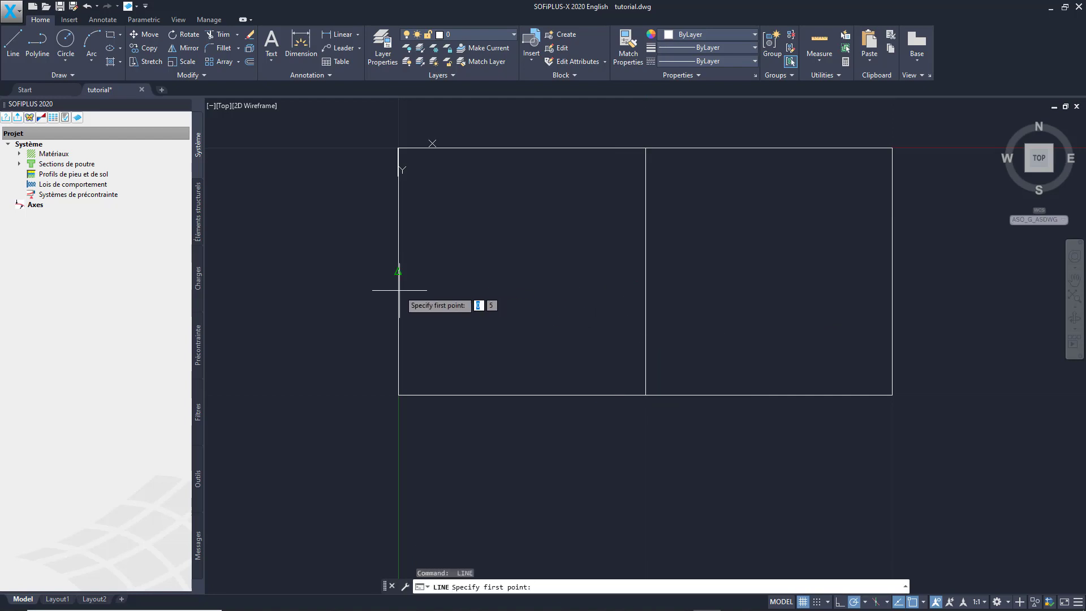
click(399, 271)
click(645, 272)
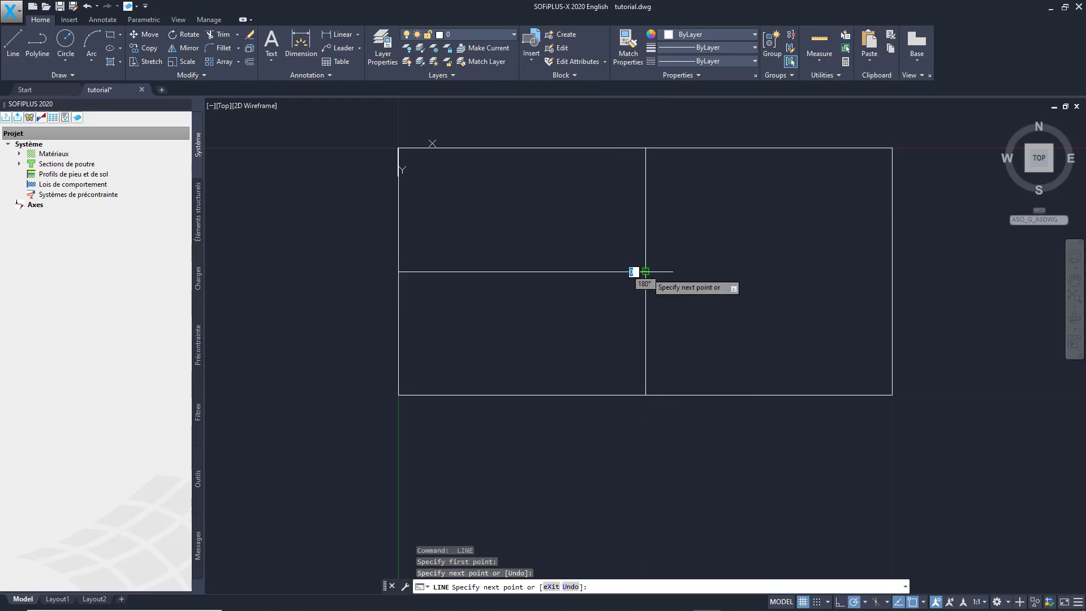
key(Return)
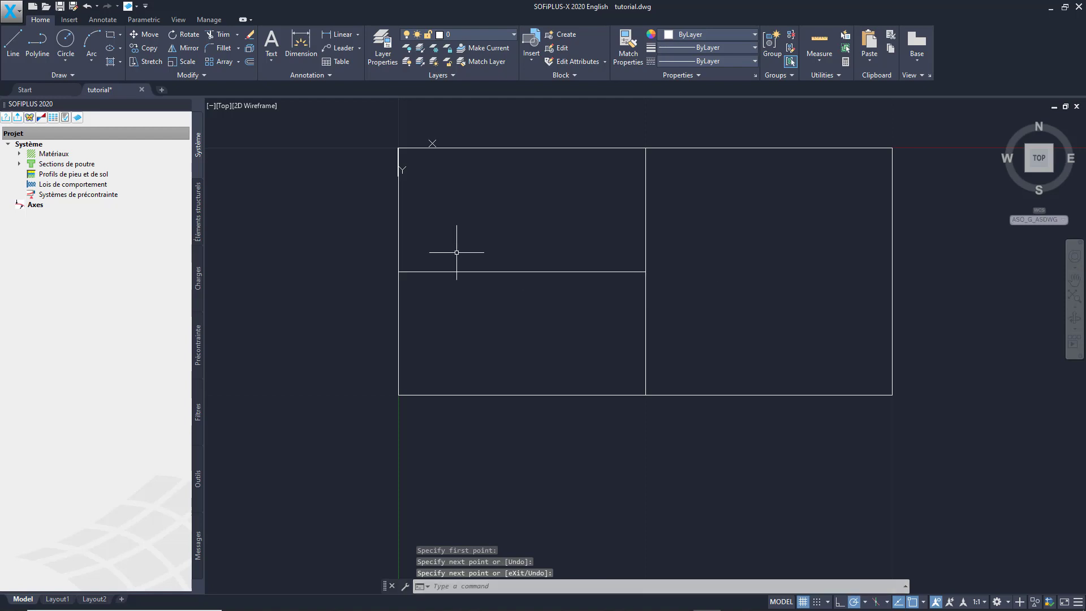
Define a structural surface 240 mm thick with the point-in-surface option, picking inside the upper-left field of the rectangle
click(199, 229)
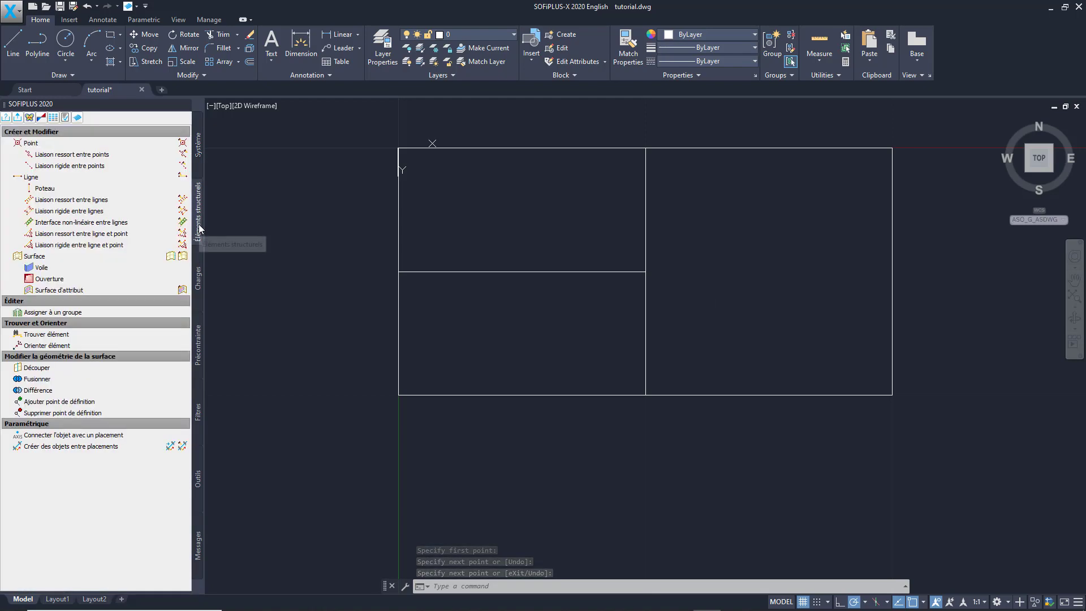
click(121, 261)
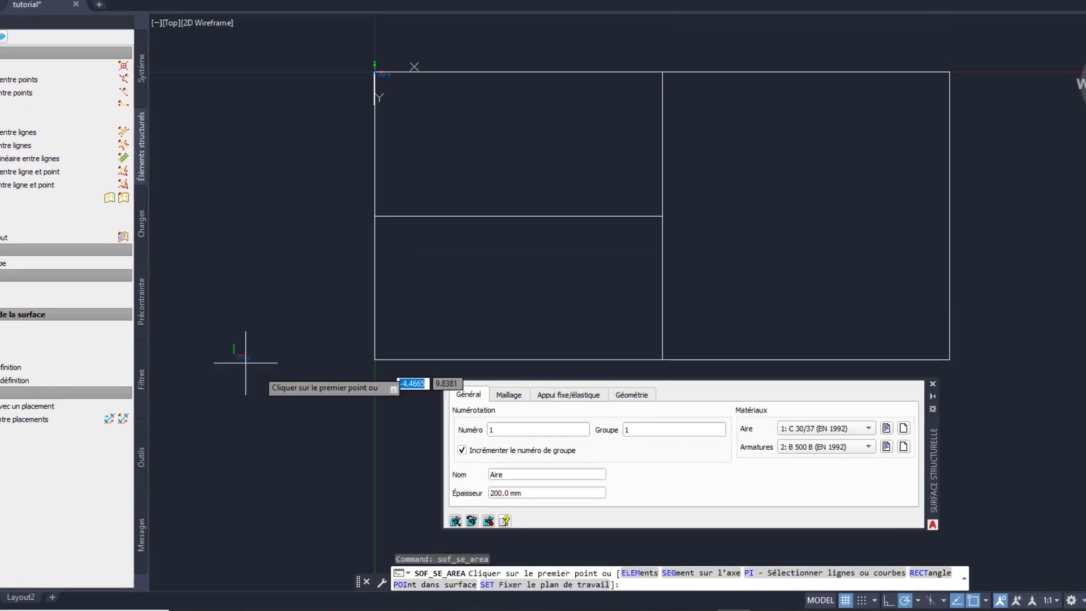
drag(526, 493, 481, 498)
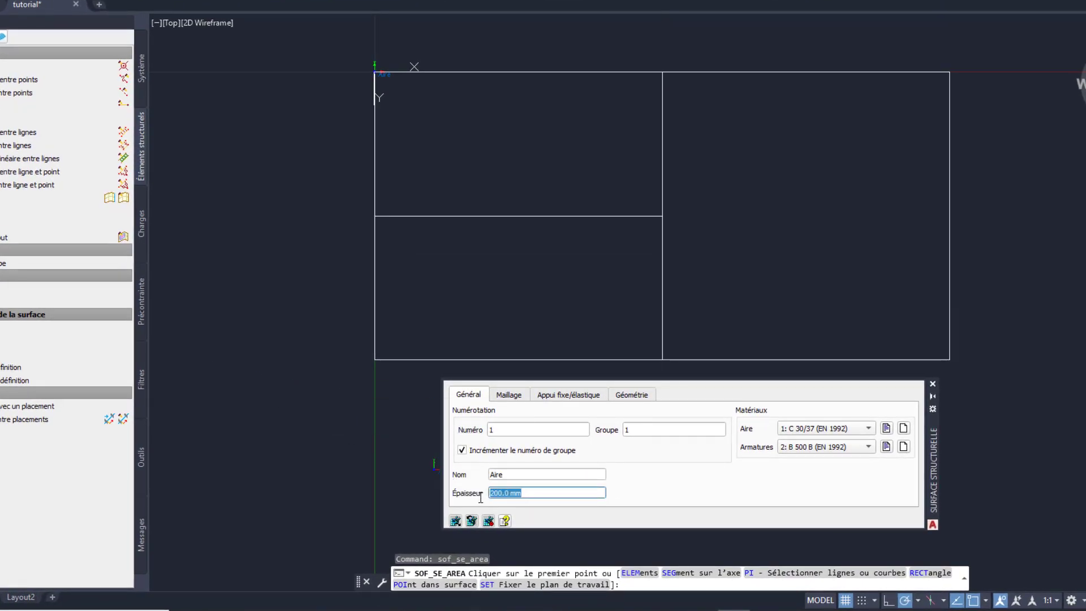
text(240)
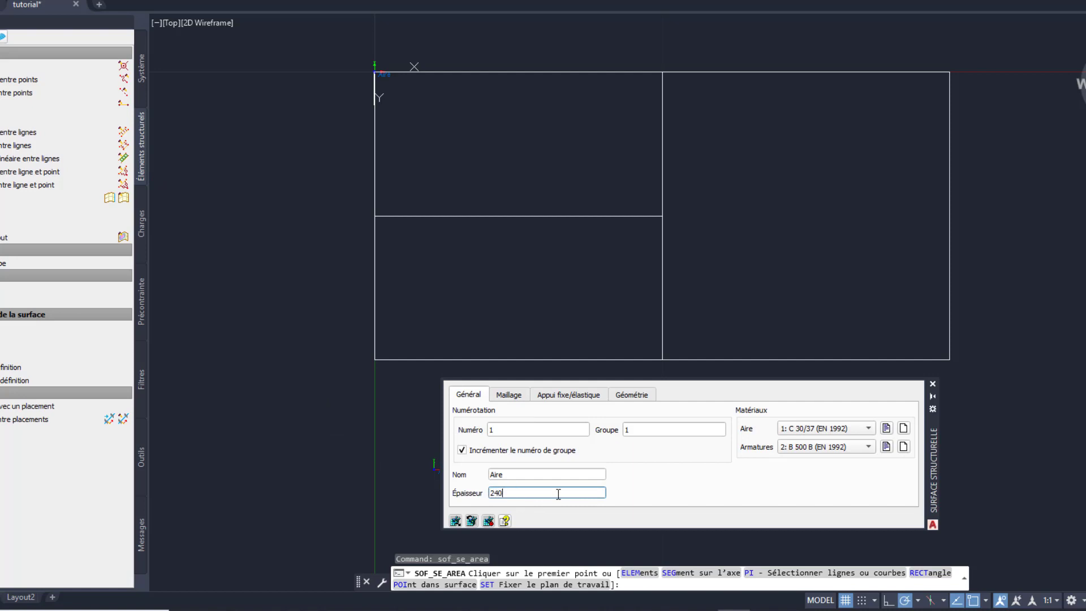
key(Tab)
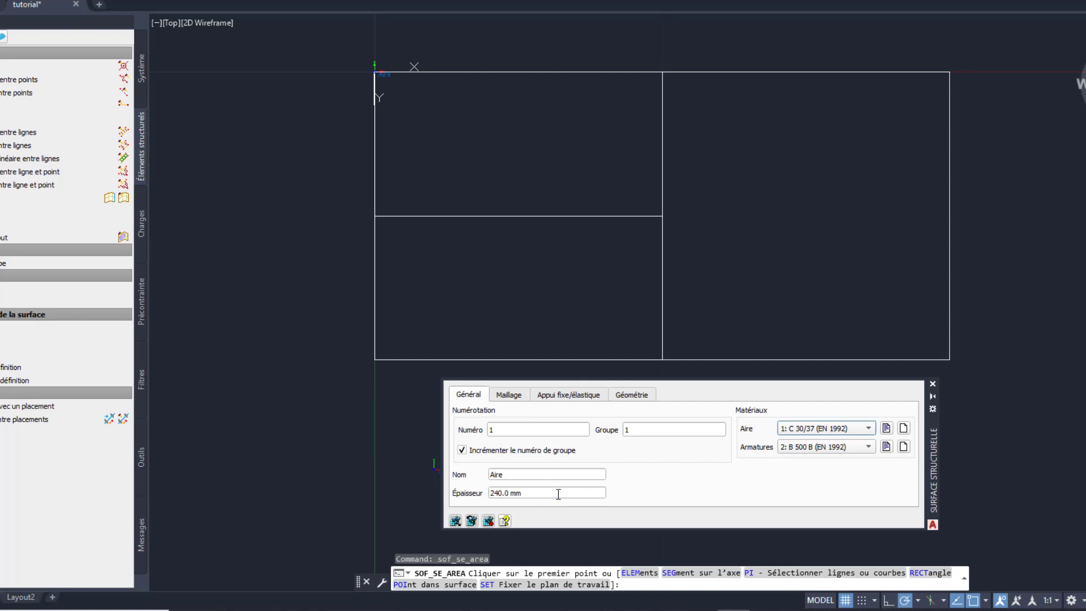
right_click(252, 257)
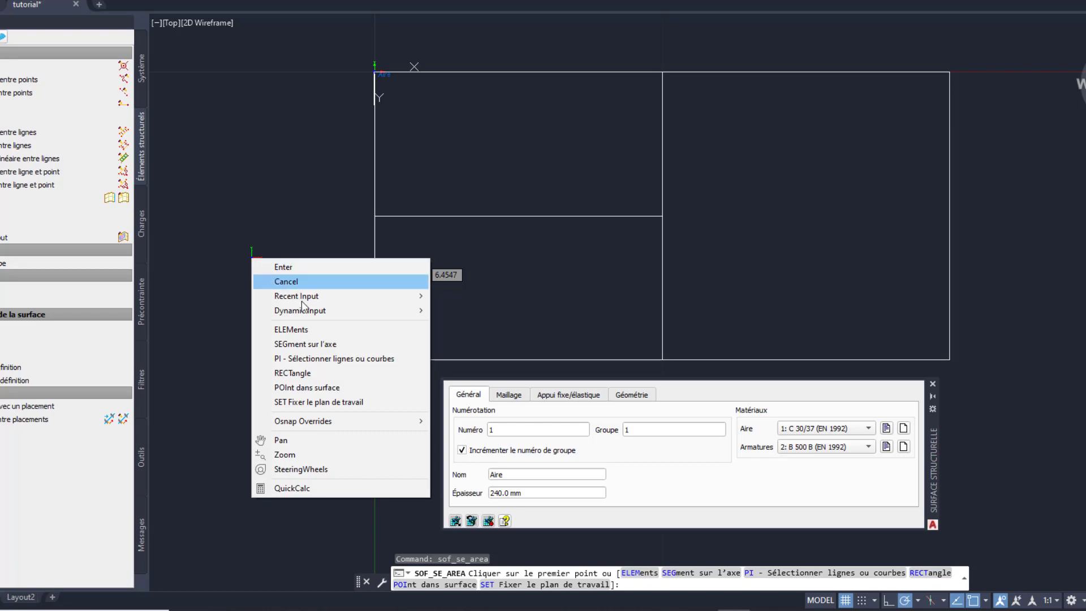
click(361, 387)
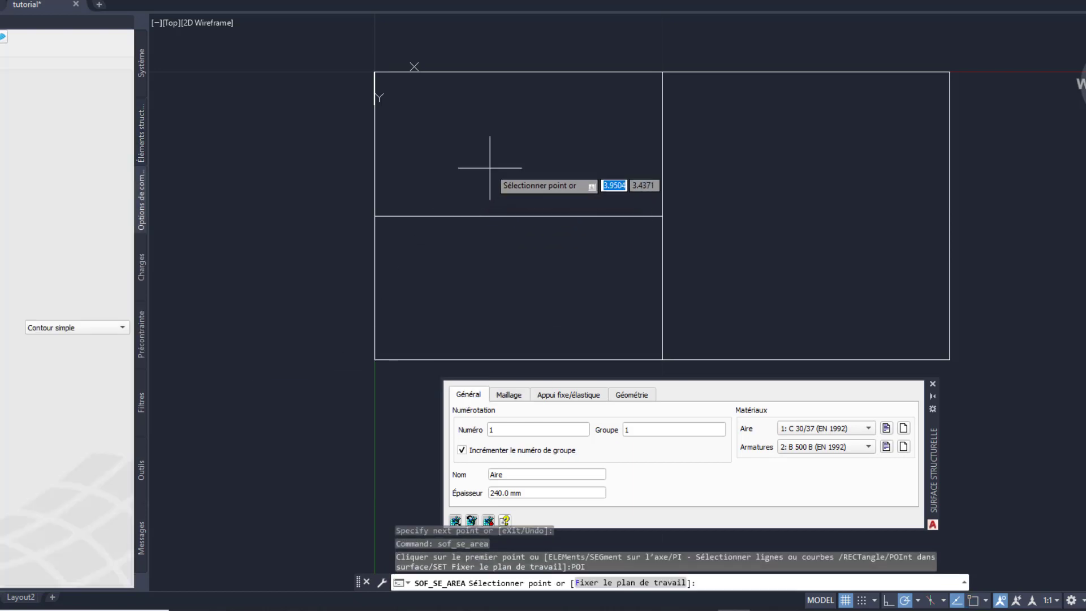
click(509, 143)
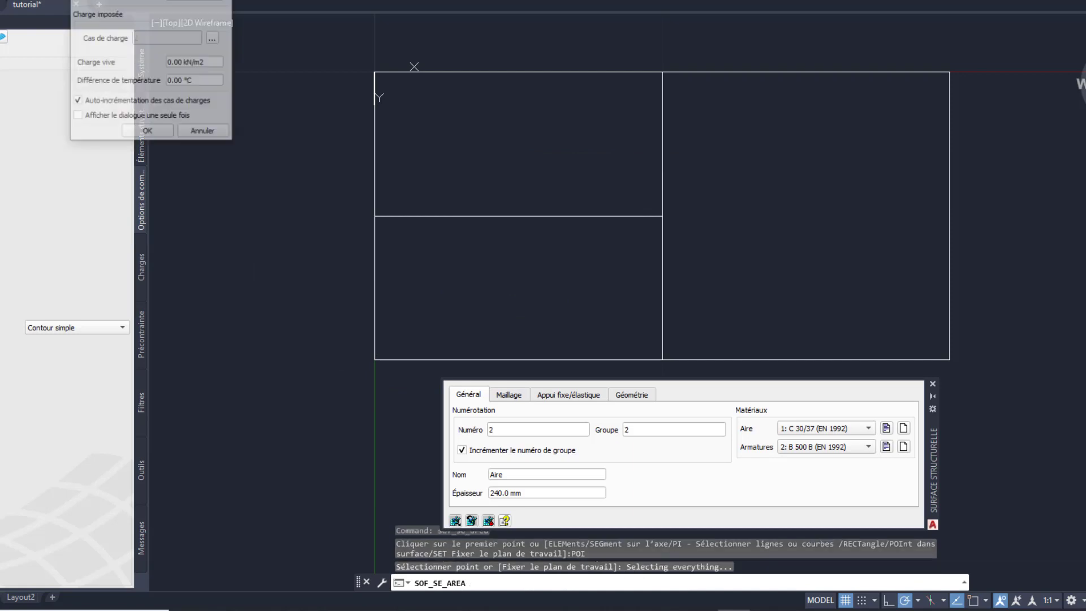
Give the surface a 1 kN/m2 permanent load and a 3 kN/m2 live load, with the load dialog set to show only once
drag(189, 0, 300, 261)
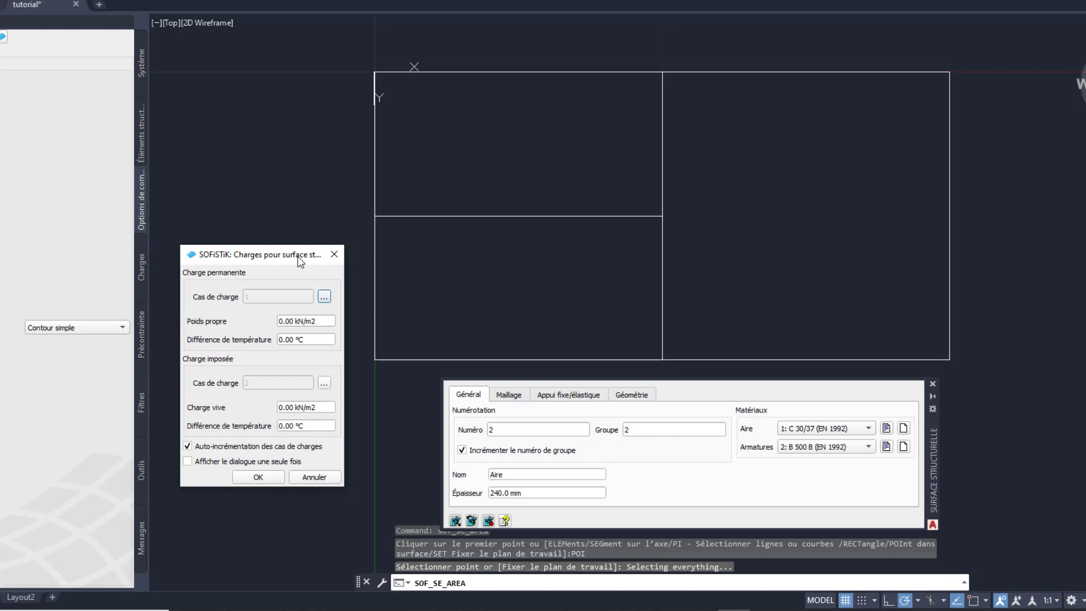
click(326, 322)
drag(326, 321, 270, 321)
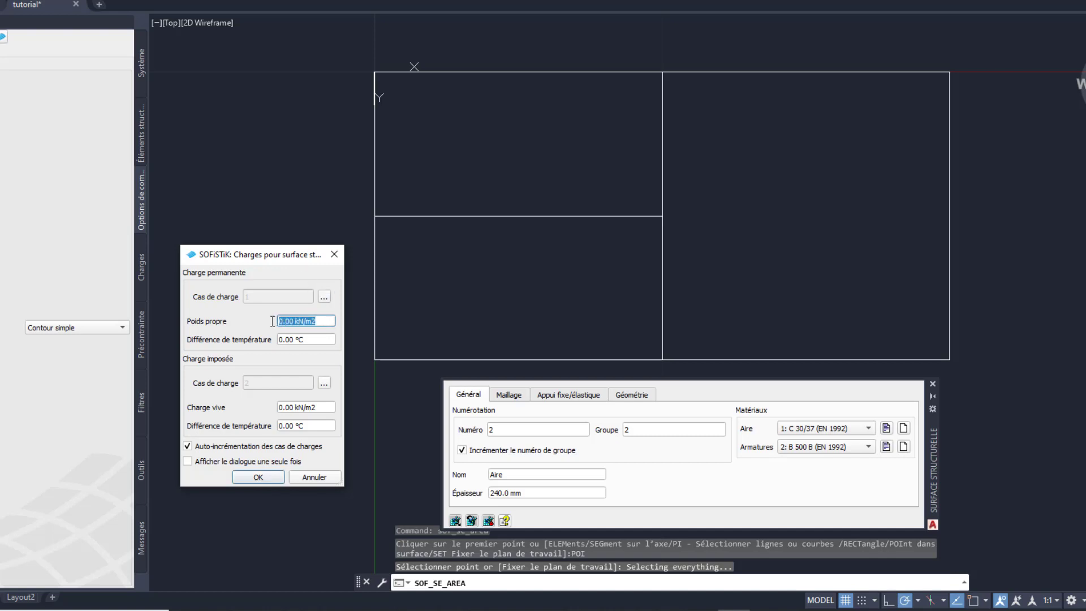
text(1)
key(Tab)
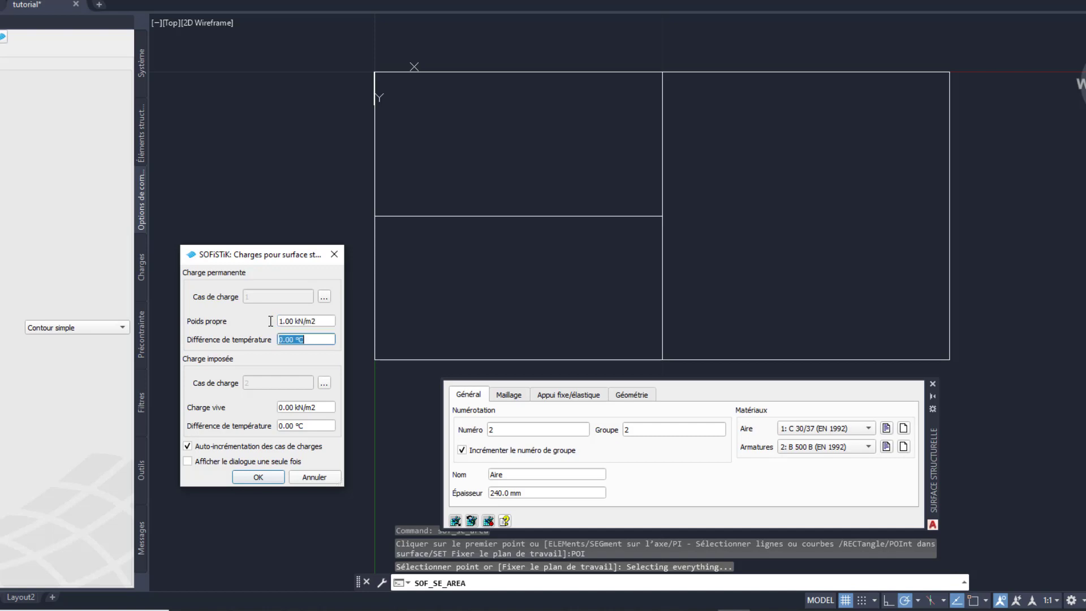
drag(322, 408, 267, 409)
text(3)
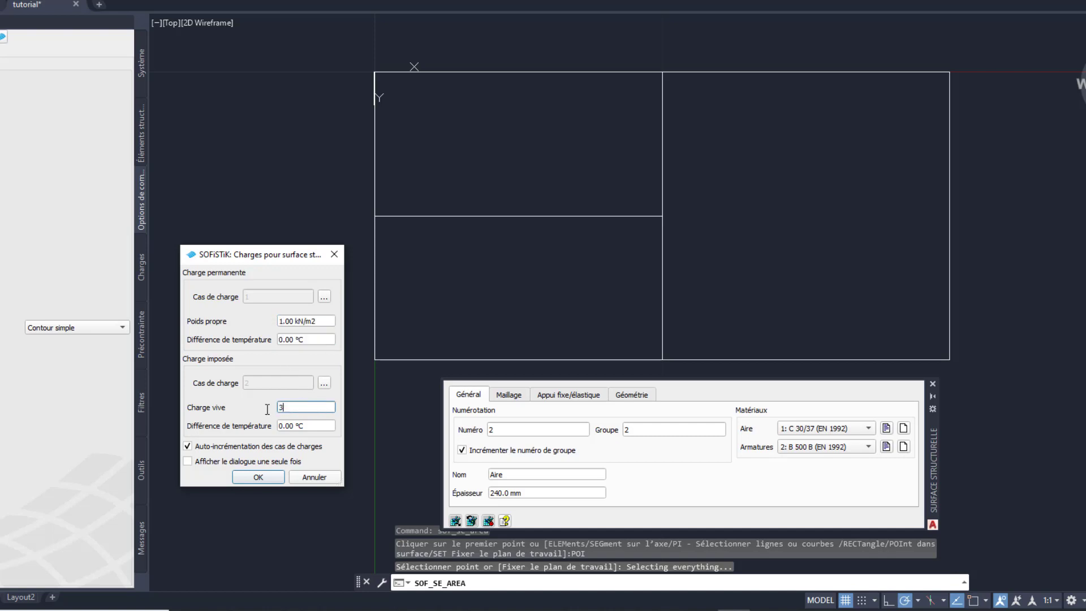
key(Tab)
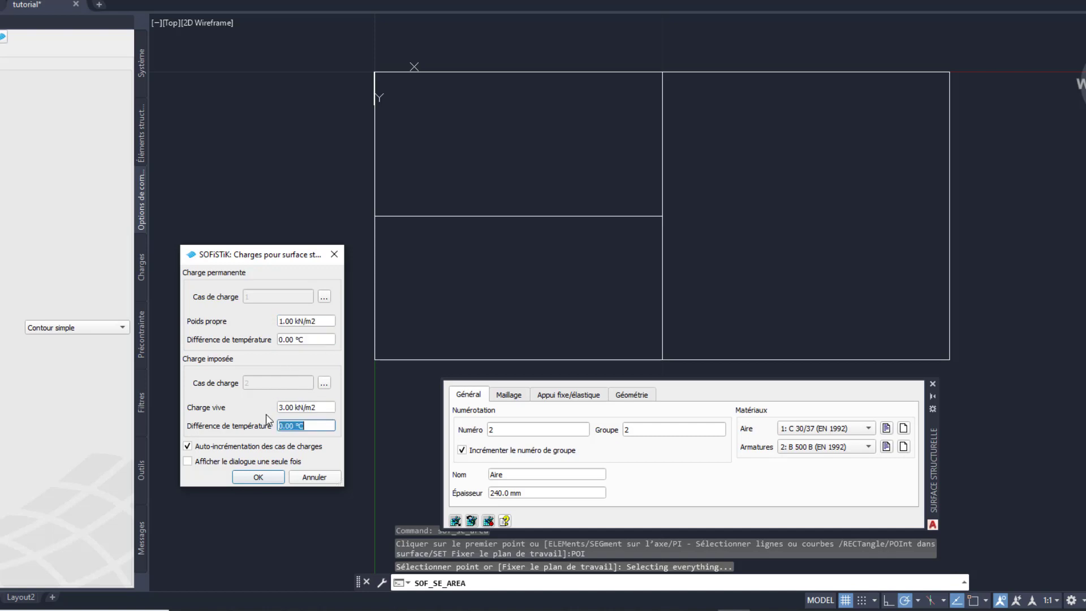
click(186, 463)
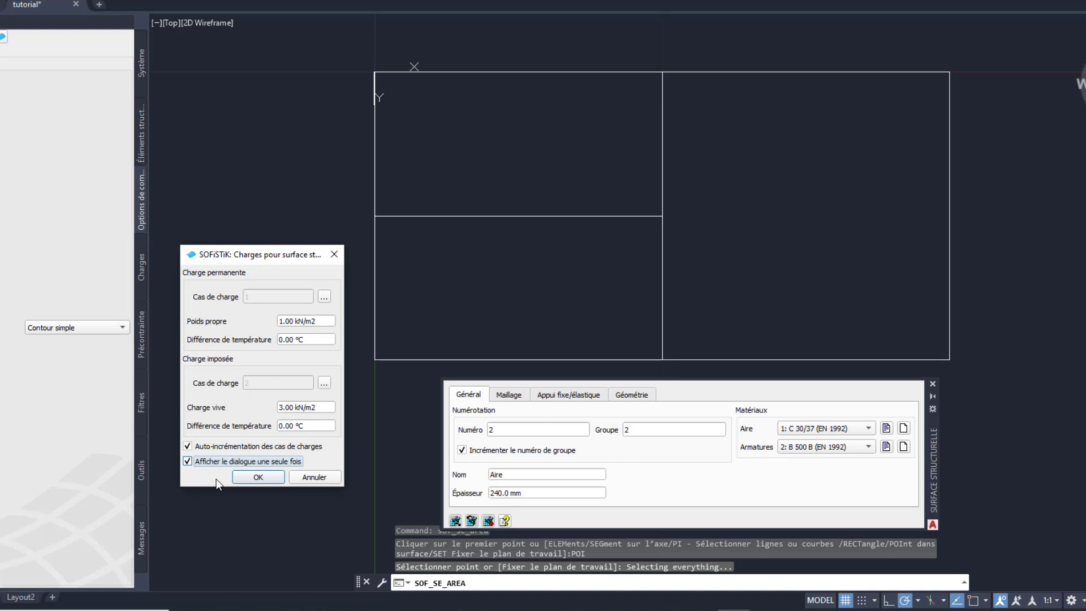
click(258, 477)
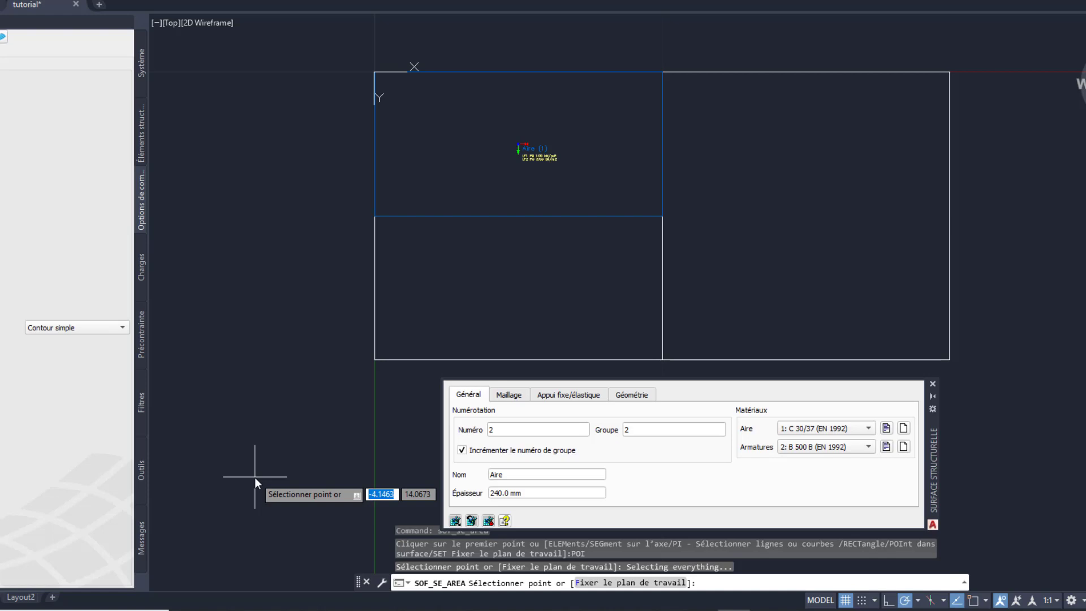
Create structural surfaces in the lower-left field and in the large right field, and end the surface command
click(516, 287)
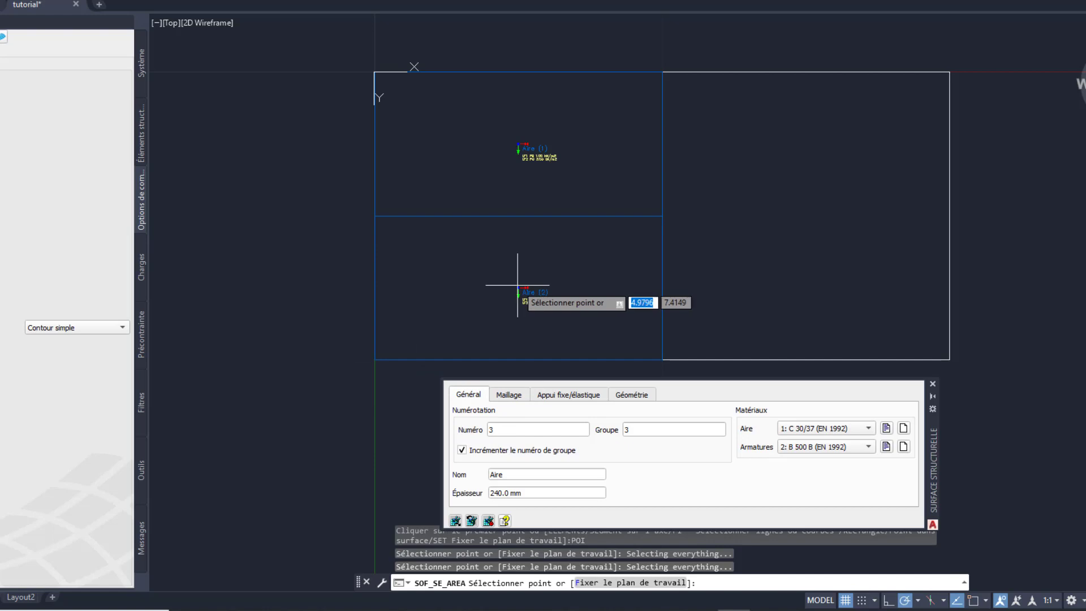
click(778, 215)
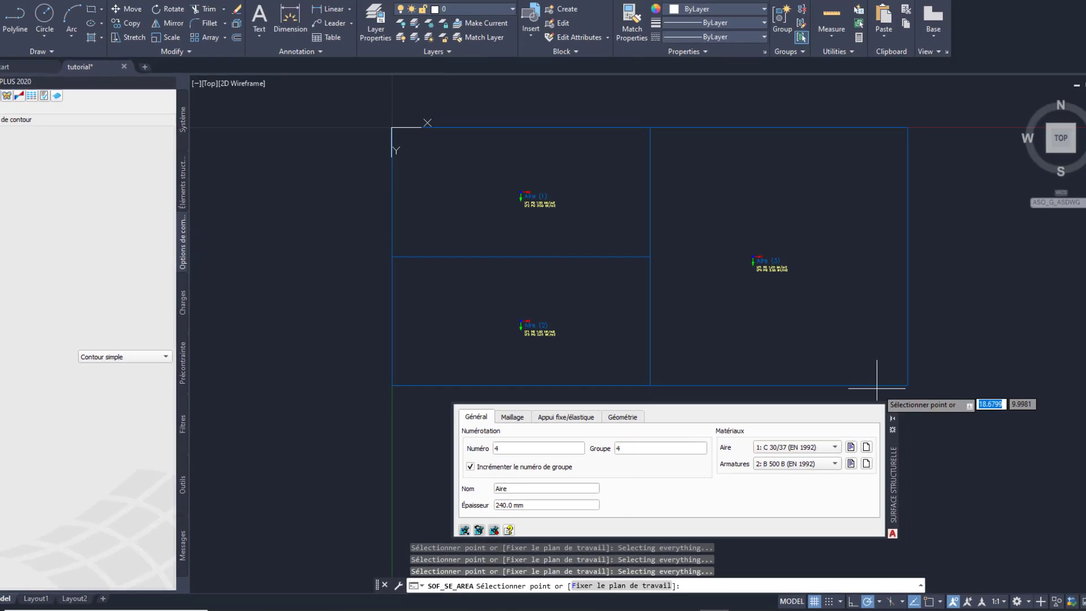
key(Escape)
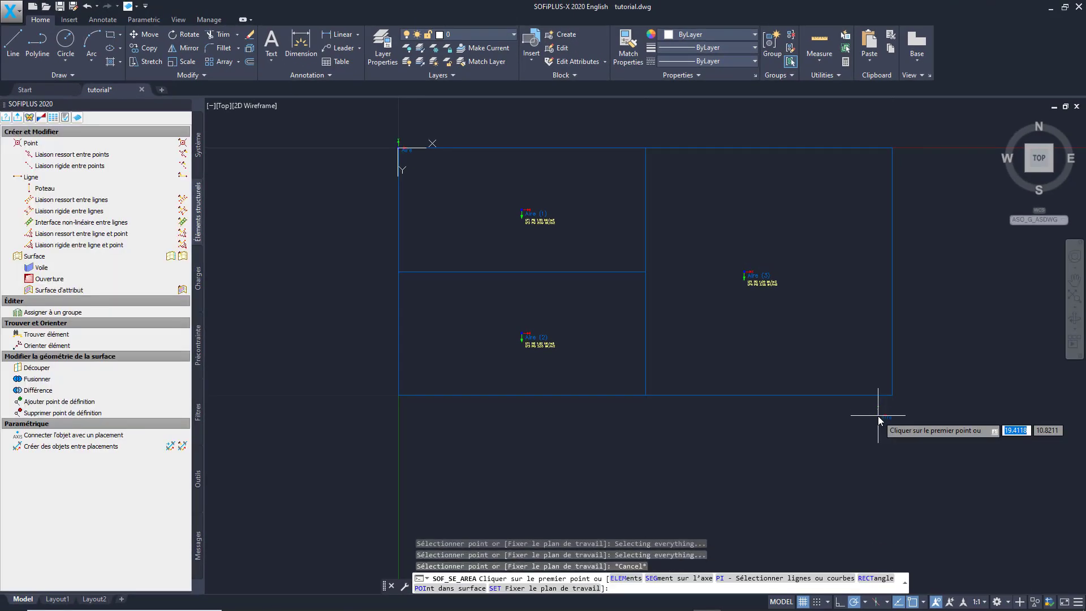
key(Escape)
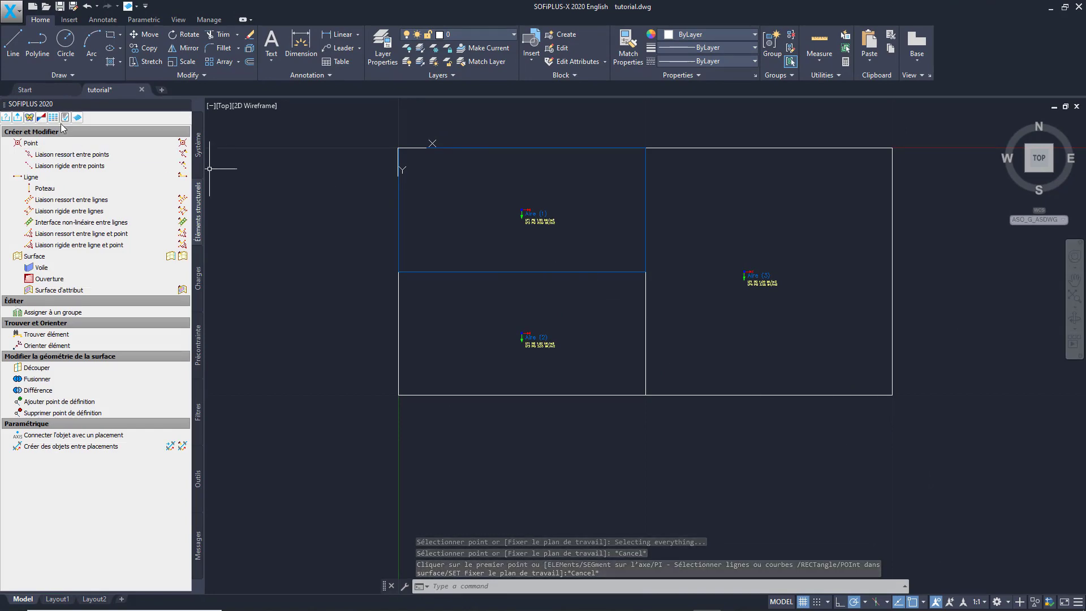
Export and mesh the entire system with automatic mesh density, quadrilateral elements and immediate calculation
click(18, 117)
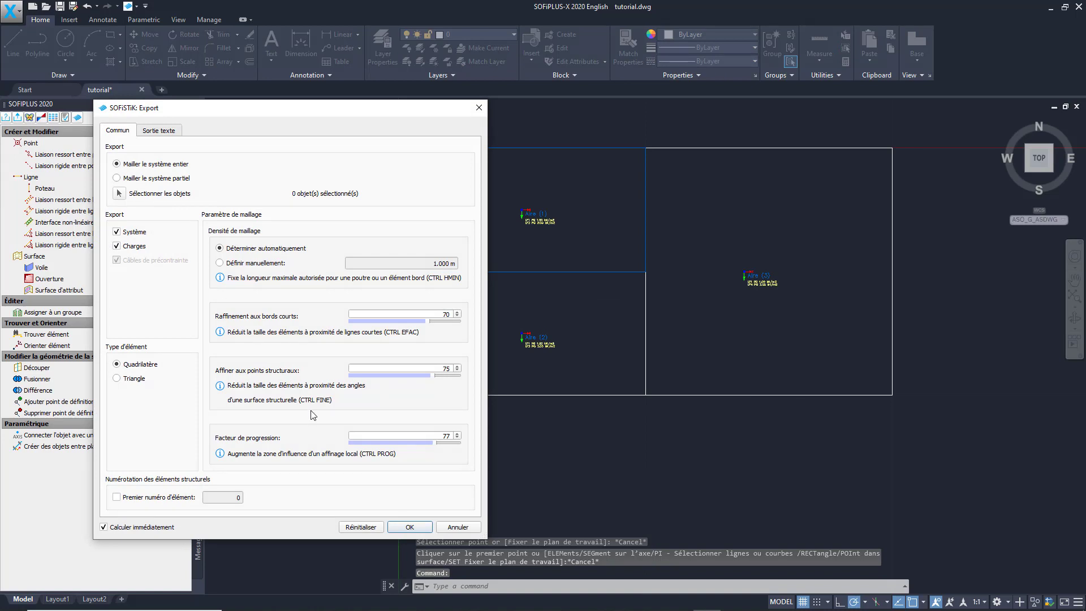
click(409, 527)
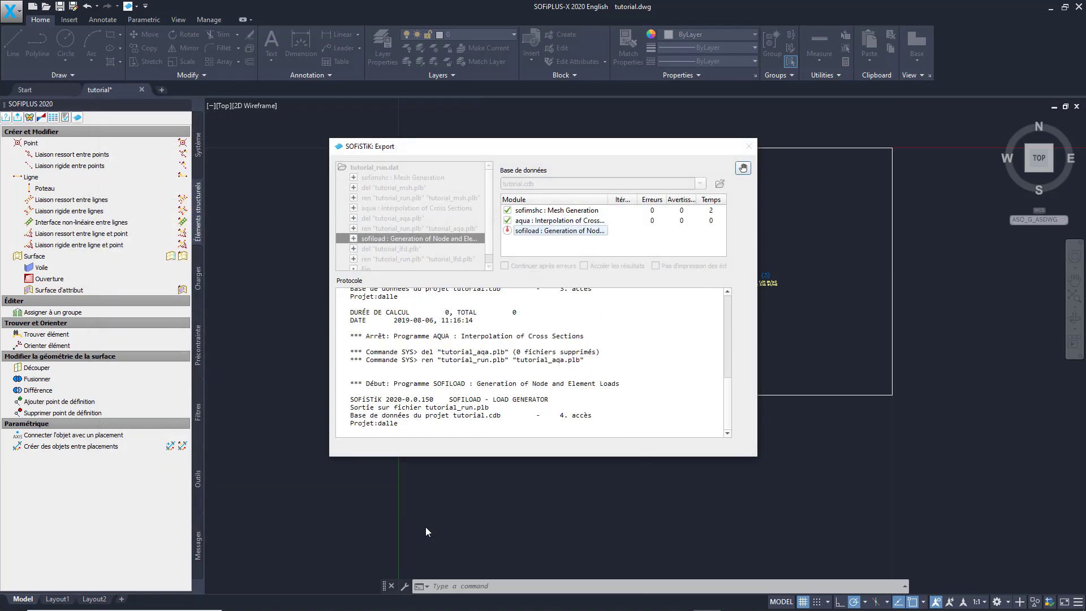
Switch to SOFiSTiK Structural Desktop, inspect the meshed slab in 3D without closing the project, and return to SOFiPLUS-X
click(78, 117)
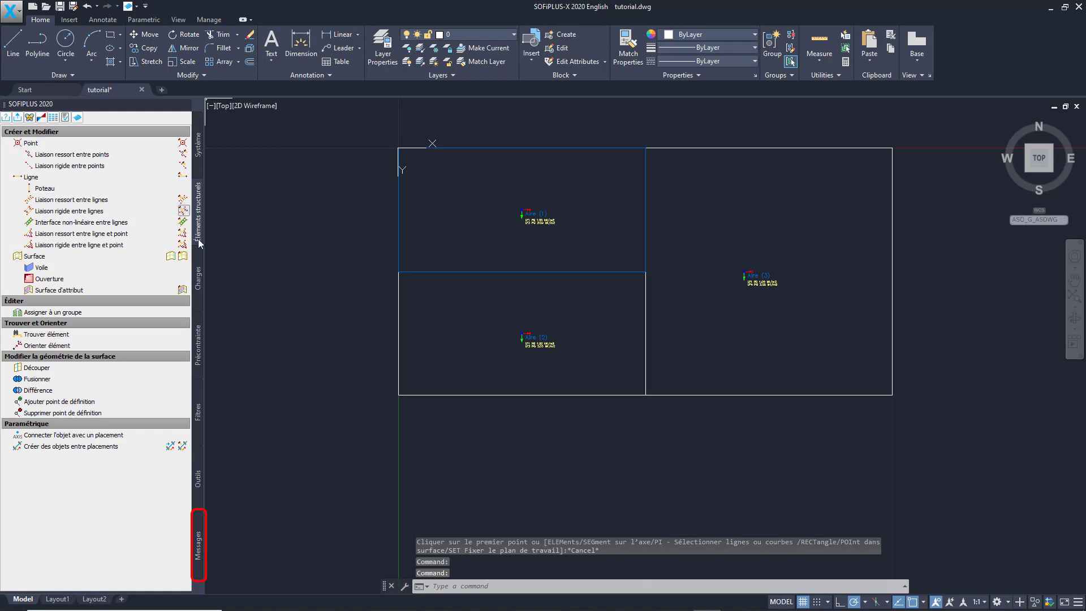
mouse_move(349, 609)
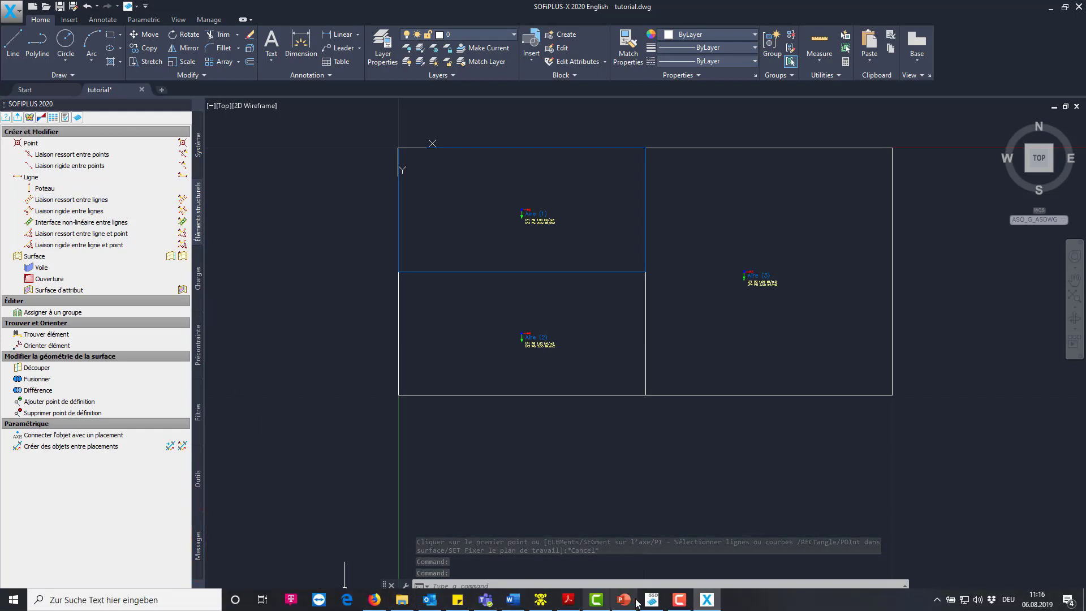
click(652, 602)
drag(615, 513, 535, 401)
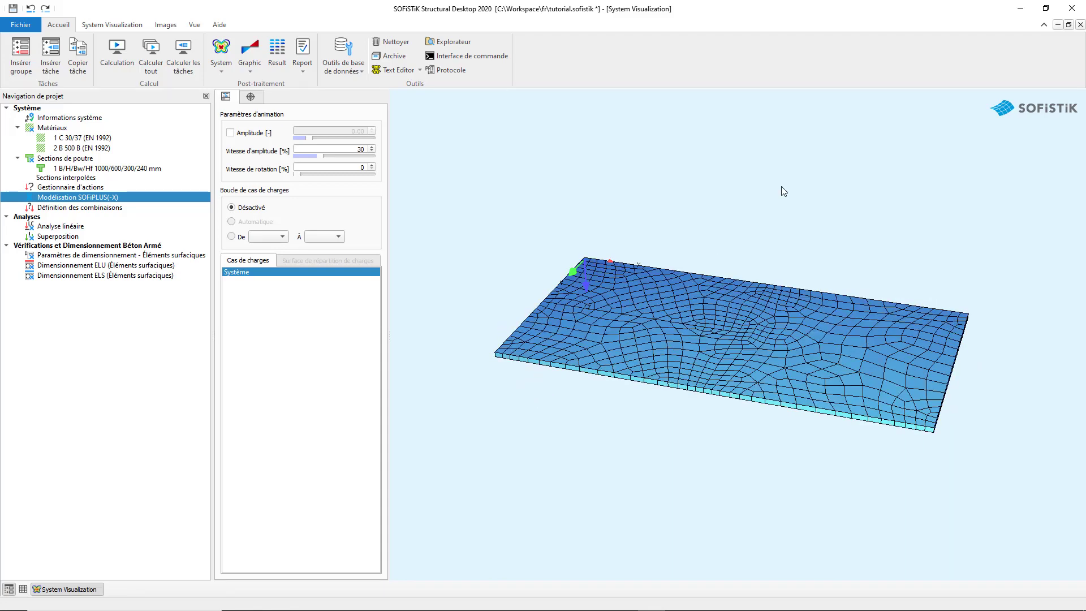
click(1071, 8)
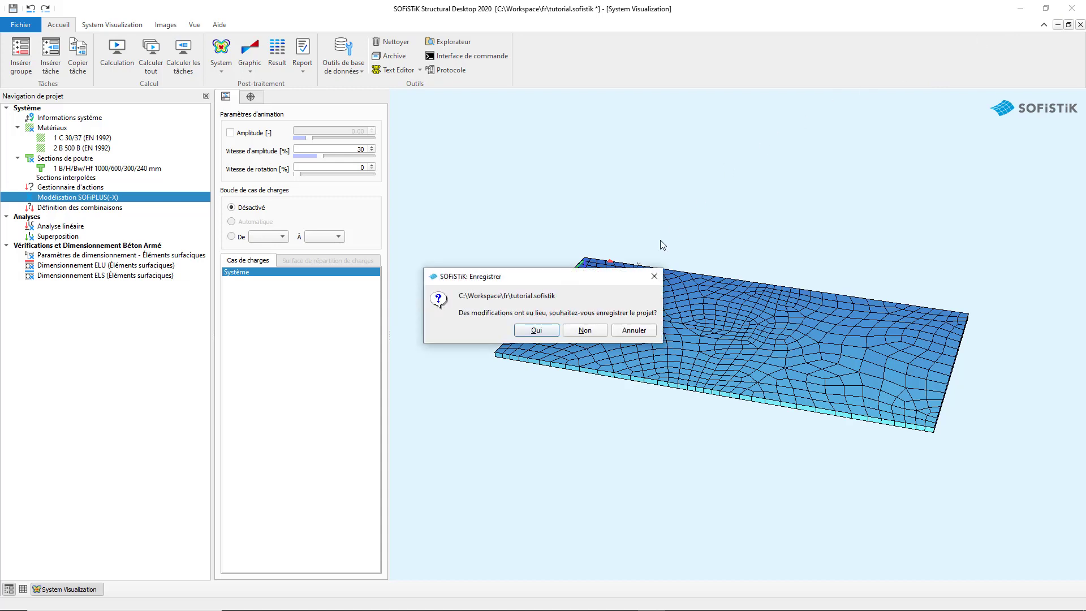
click(636, 330)
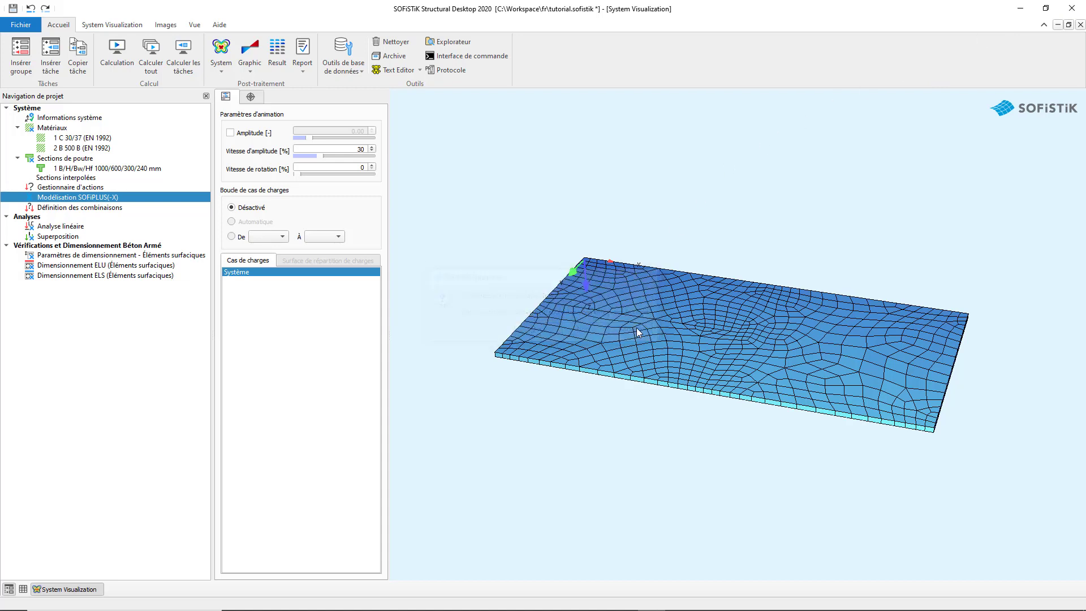
click(1020, 8)
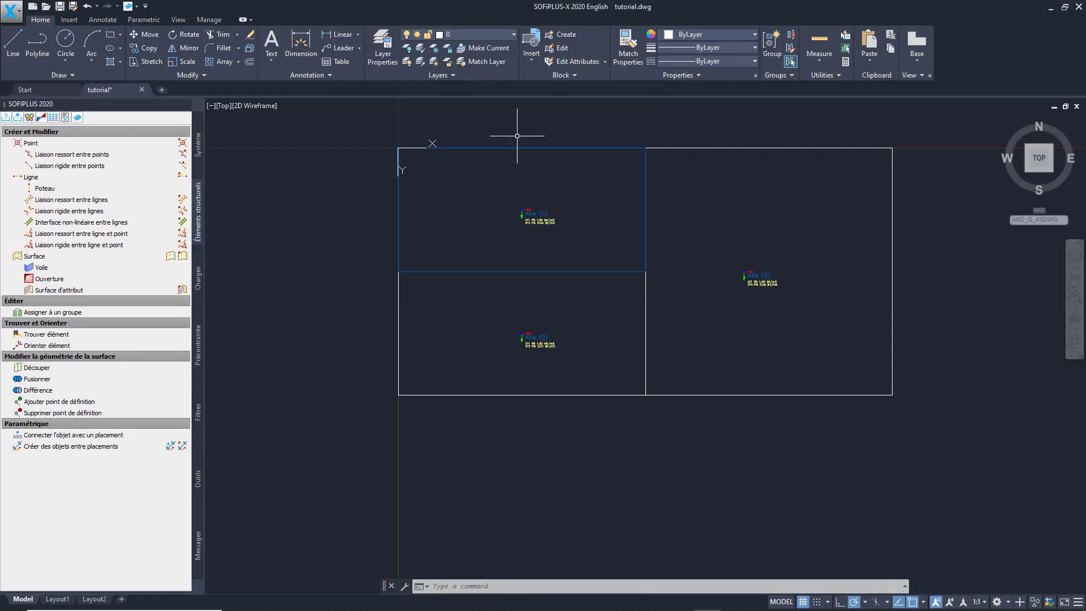
Open the upper-left structural surface for modification, review its permanent and live loads, and close it without changes
click(279, 228)
click(269, 269)
click(185, 257)
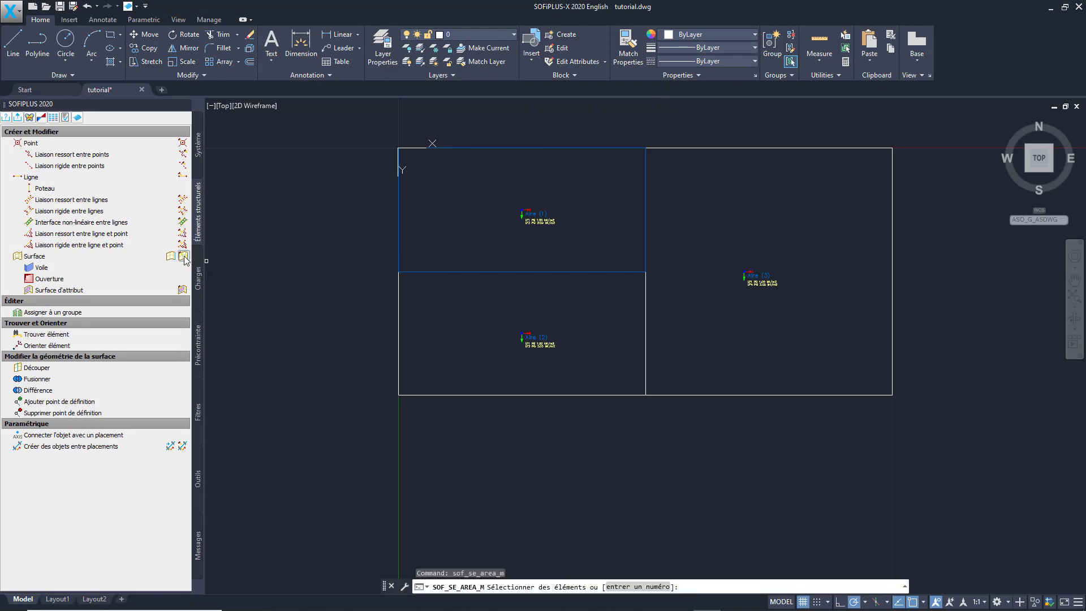
click(543, 213)
key(Return)
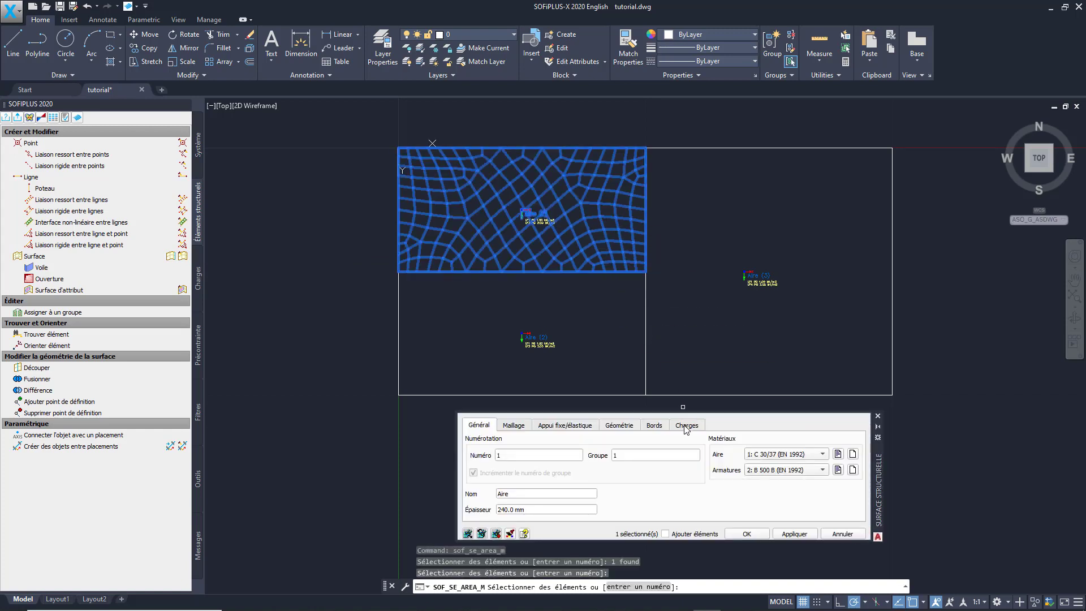
click(684, 427)
click(854, 490)
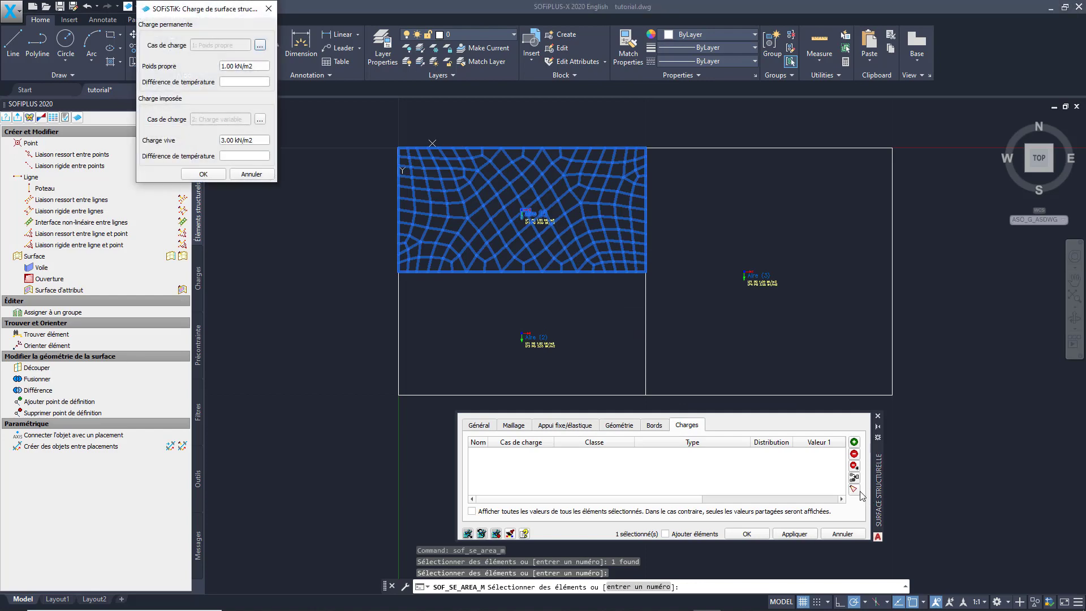
drag(236, 10, 318, 220)
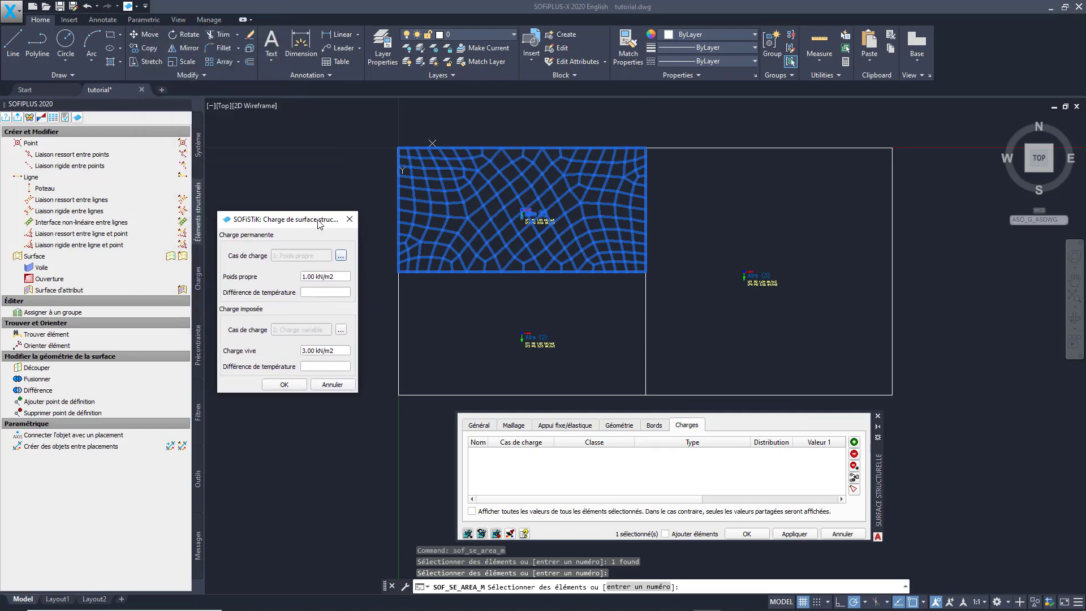
click(331, 385)
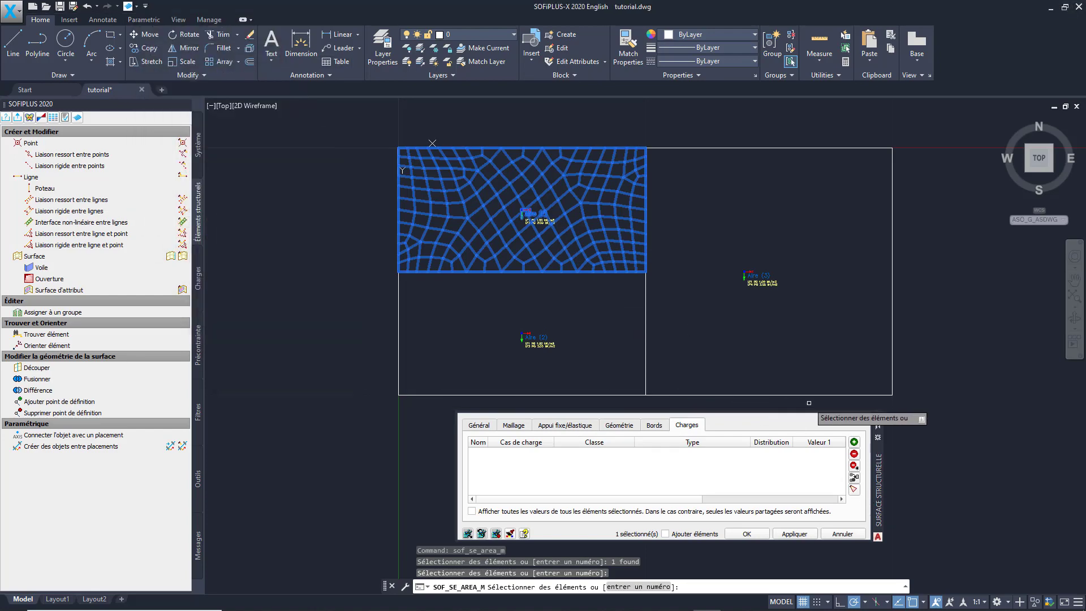
click(878, 415)
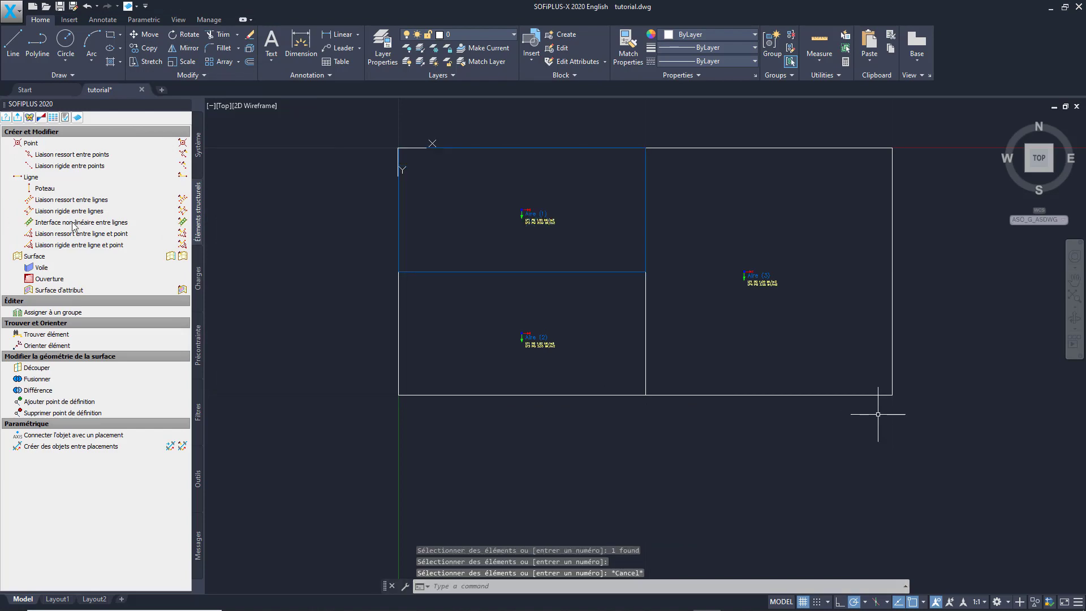
Set the self-weight factor of the Poids propre load case to 1 in the load case manager and accept
click(198, 280)
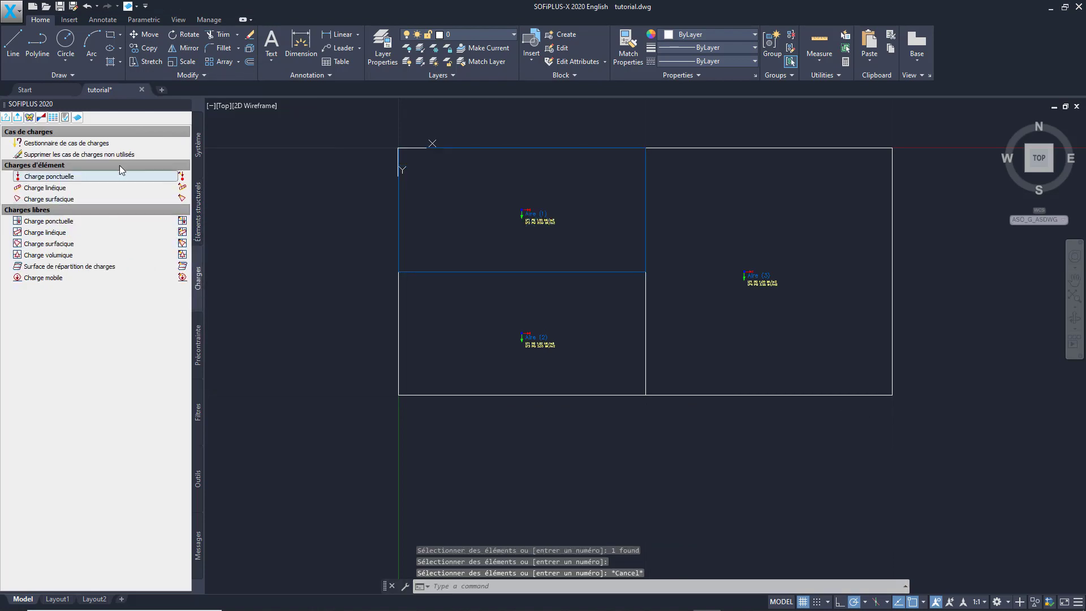
click(117, 144)
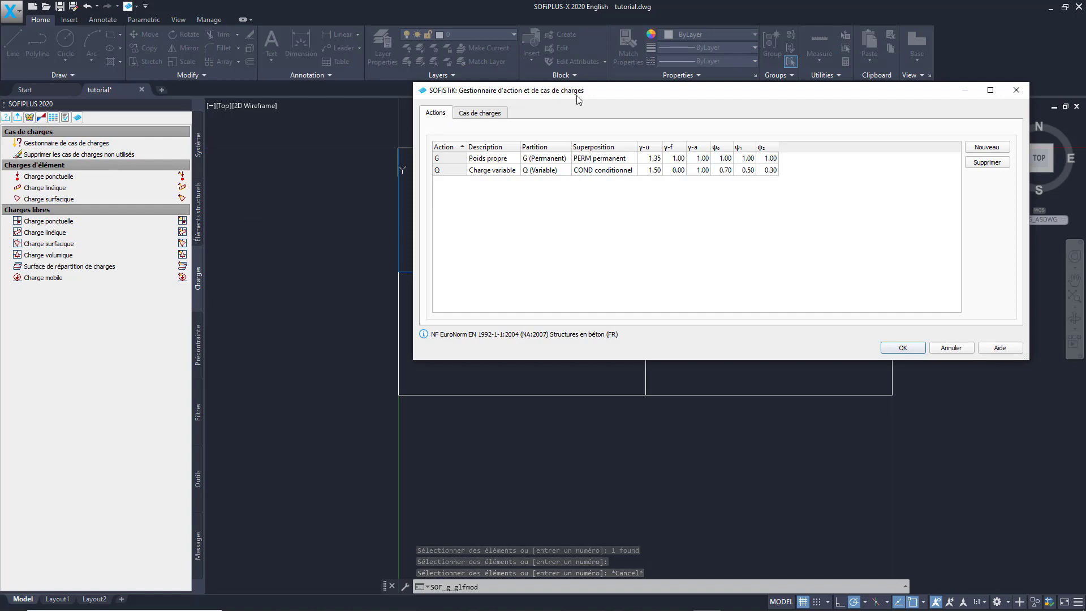
drag(576, 96, 512, 206)
click(428, 223)
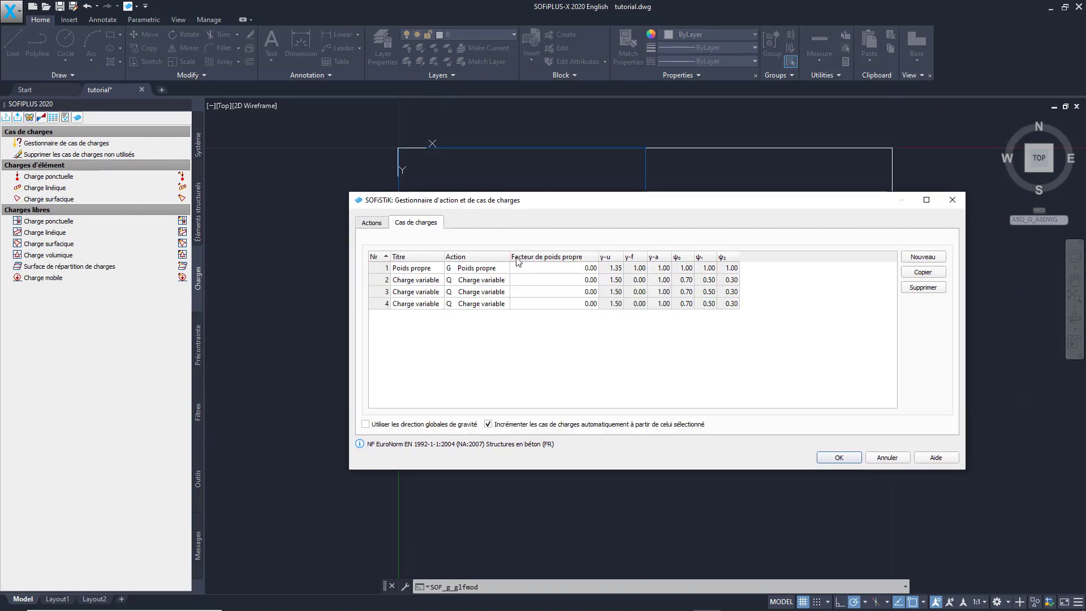
double_click(553, 270)
text(1)
key(Return)
click(839, 458)
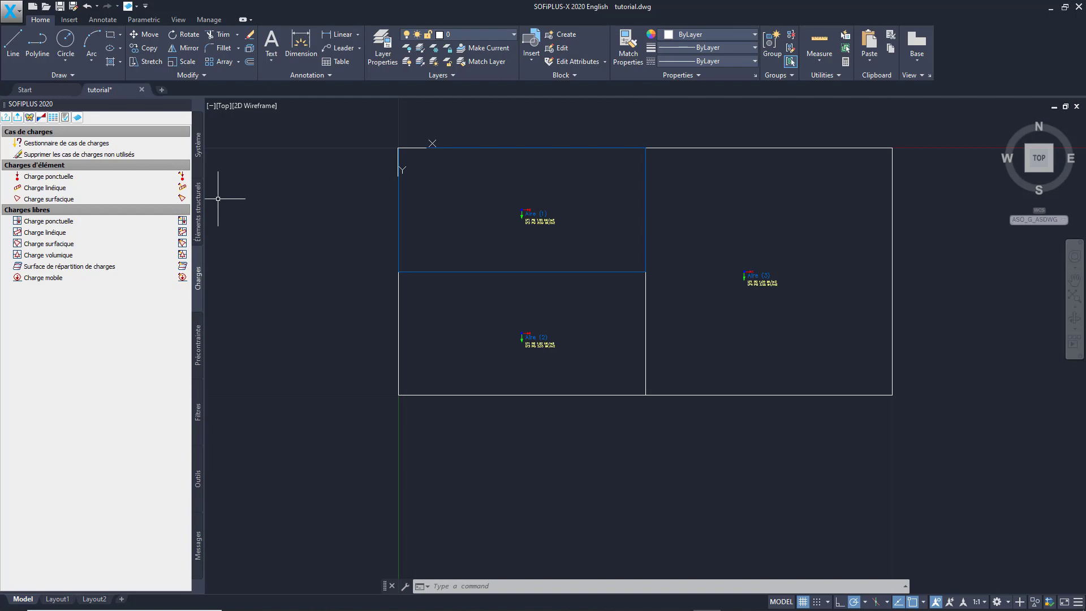
Create a structural line with a PZZ support along the slab's upper edge by selecting the existing line with the PI option
click(201, 208)
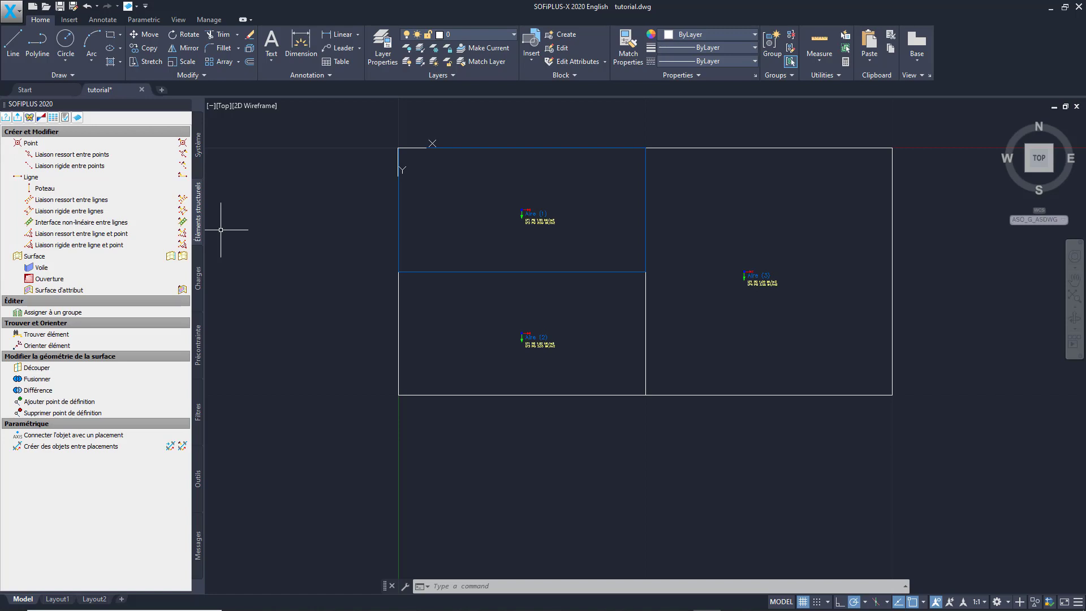
click(123, 178)
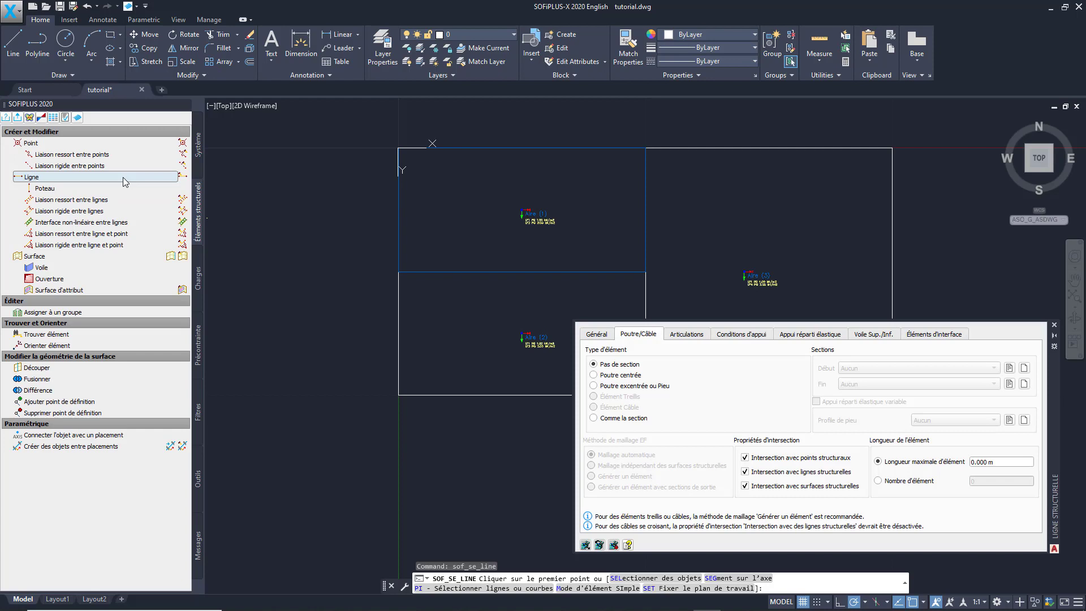
click(741, 335)
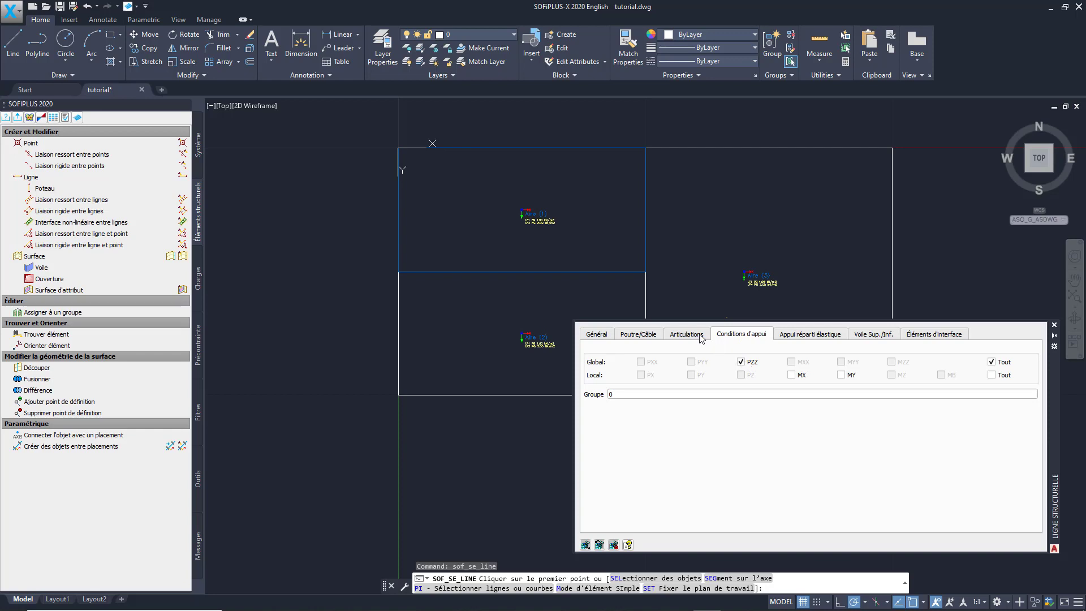
right_click(328, 285)
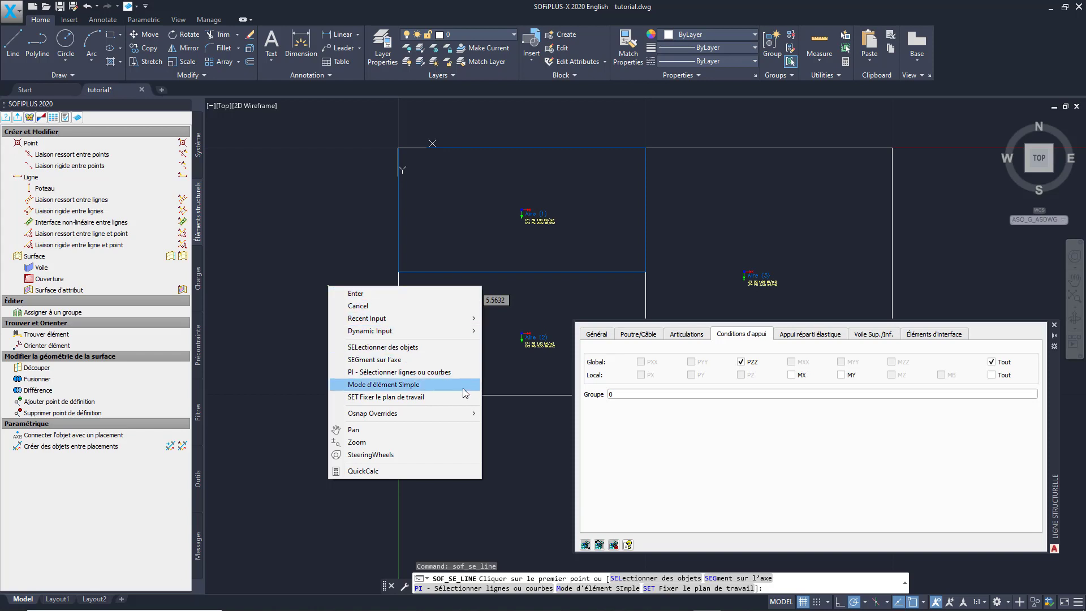
click(462, 372)
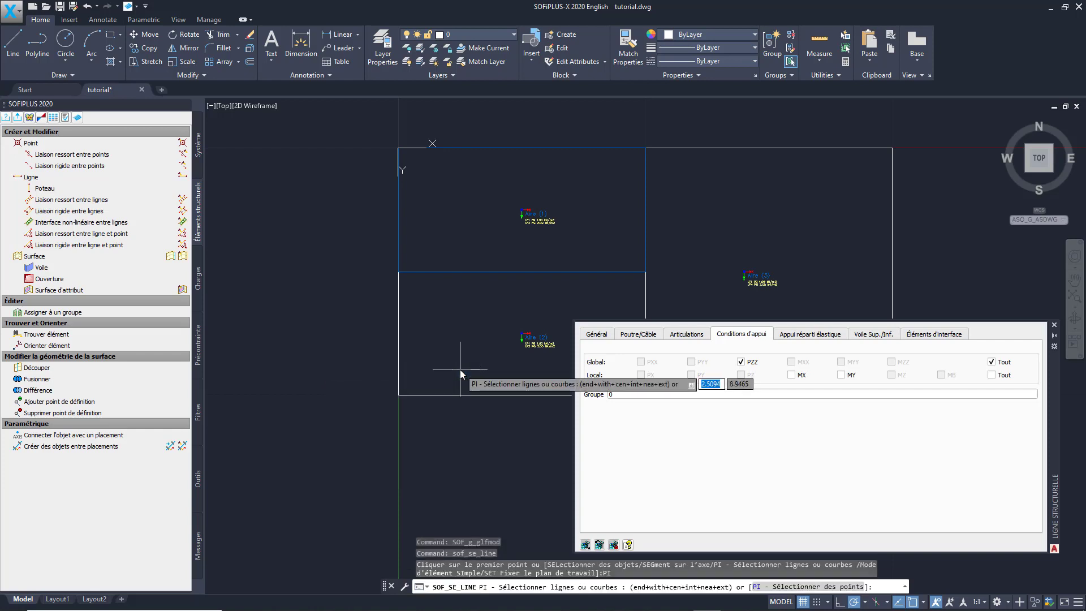
click(528, 148)
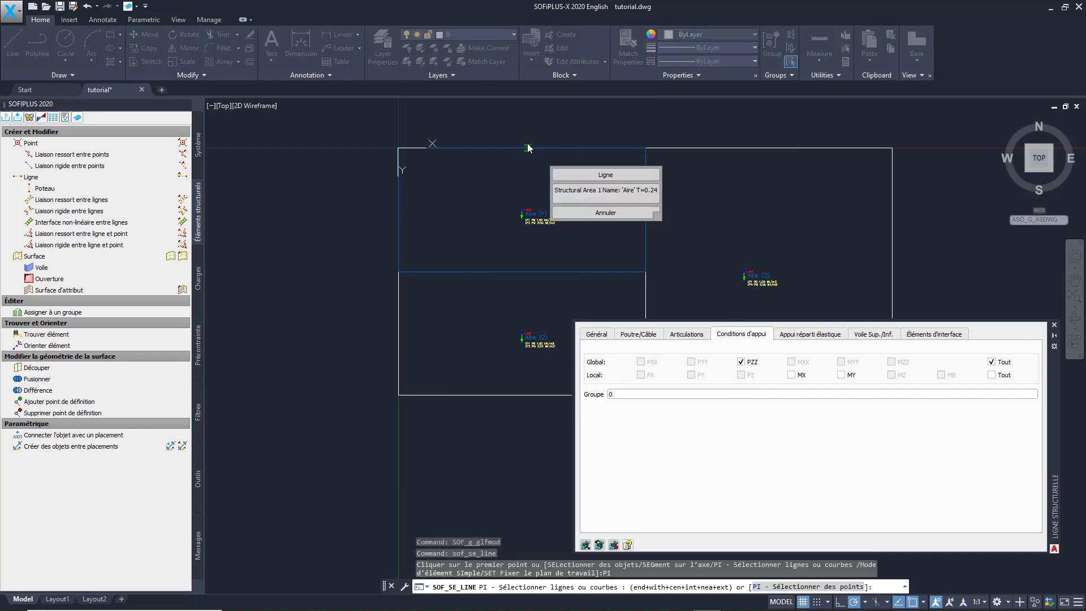
click(565, 175)
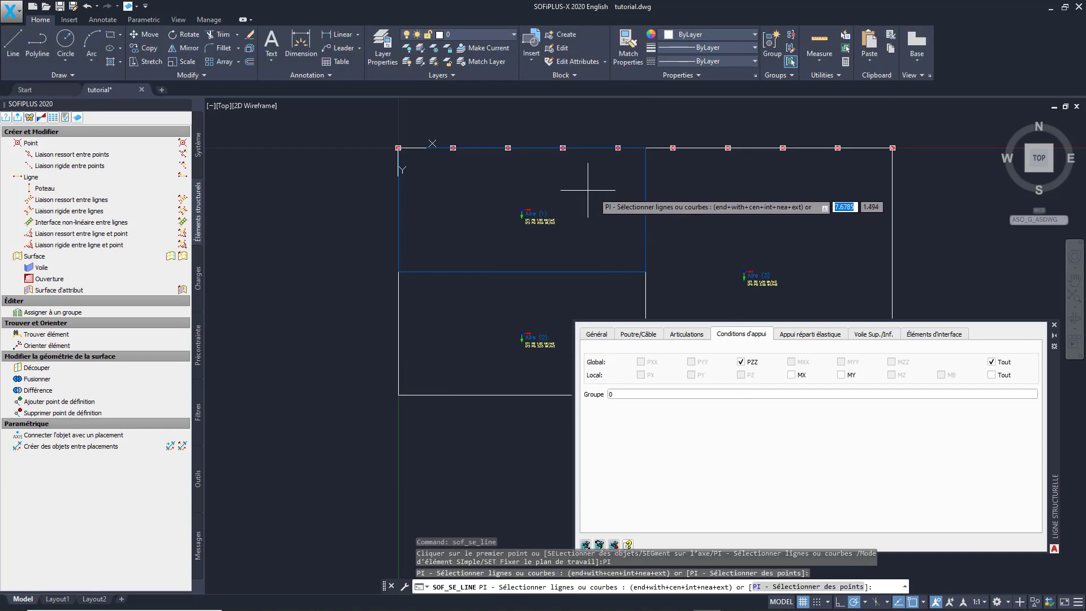
Add structural lines with the same PZZ support along the slab's right, lower and left edges
click(892, 232)
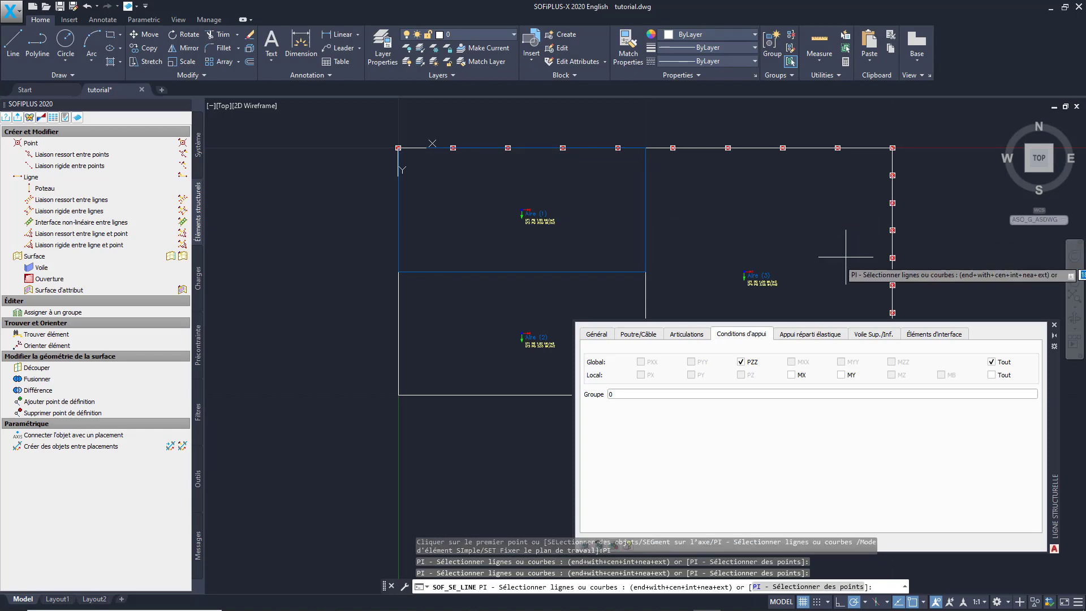
middle_drag(815, 261, 803, 158)
click(777, 290)
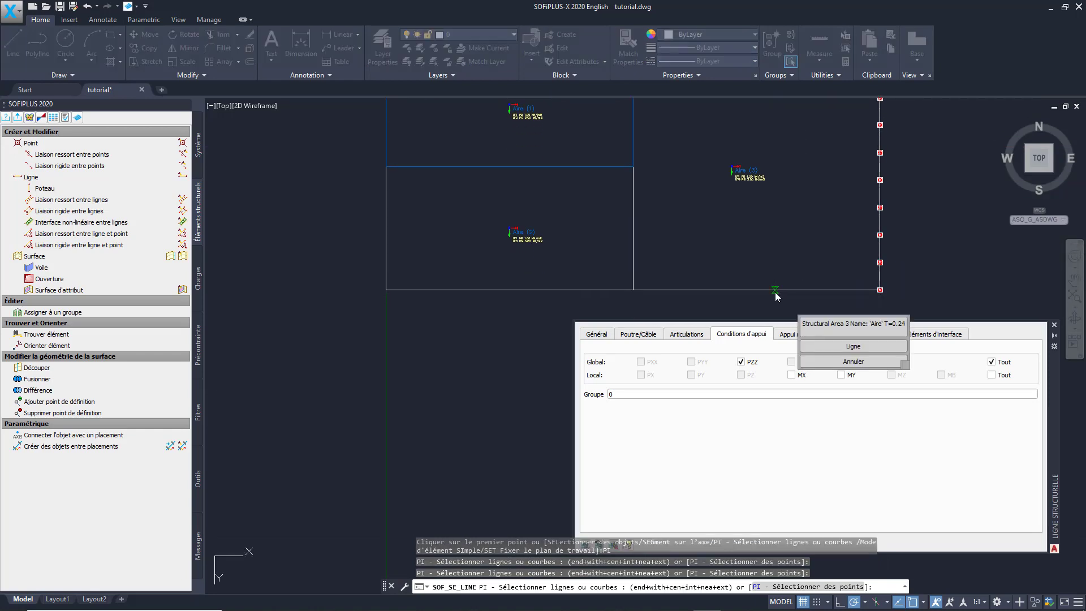
click(829, 345)
click(387, 242)
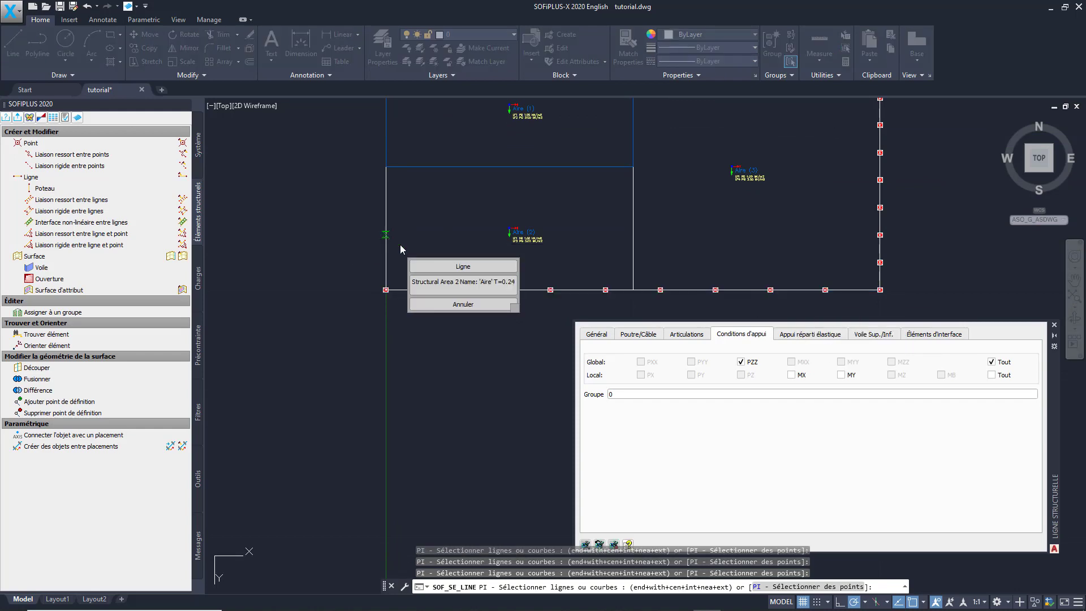
click(429, 267)
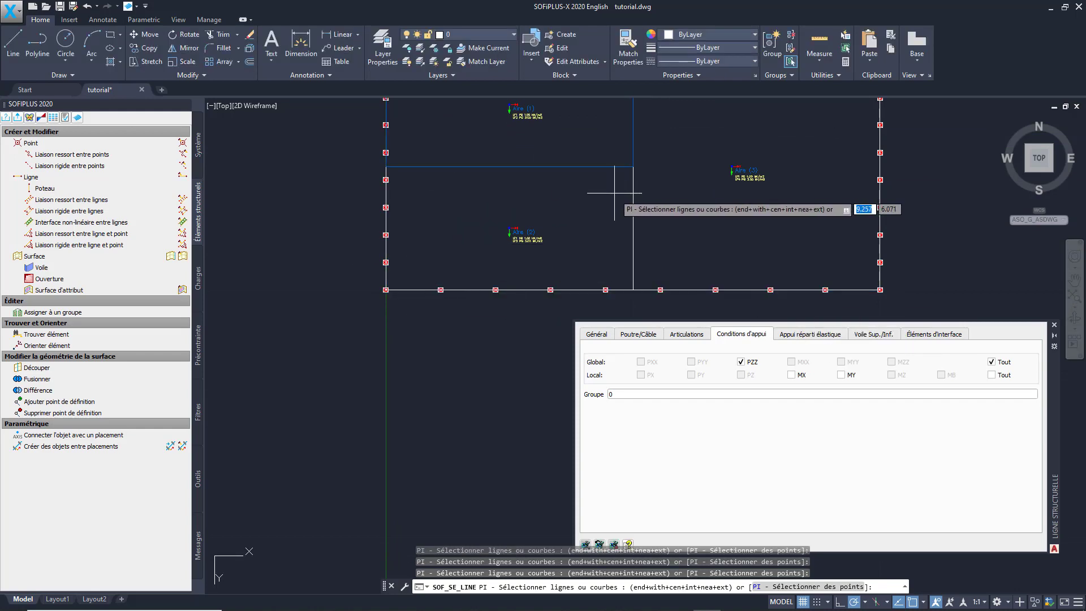
Add a PZZ-supported structural line along the slab's vertical dividing line and end the structural line command
click(640, 213)
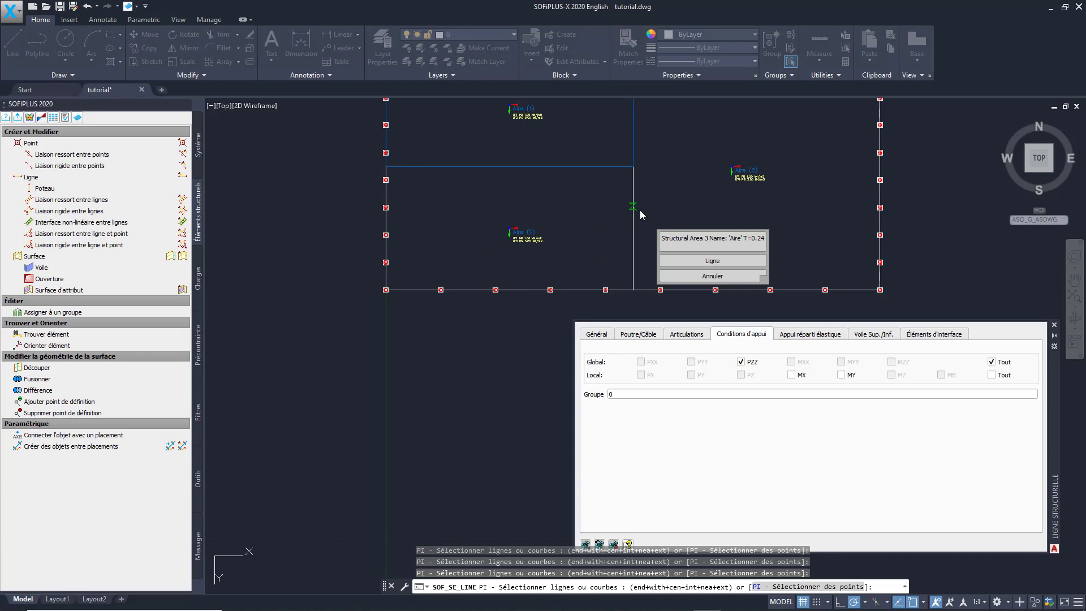
click(677, 255)
scroll(678, 188, down, 2)
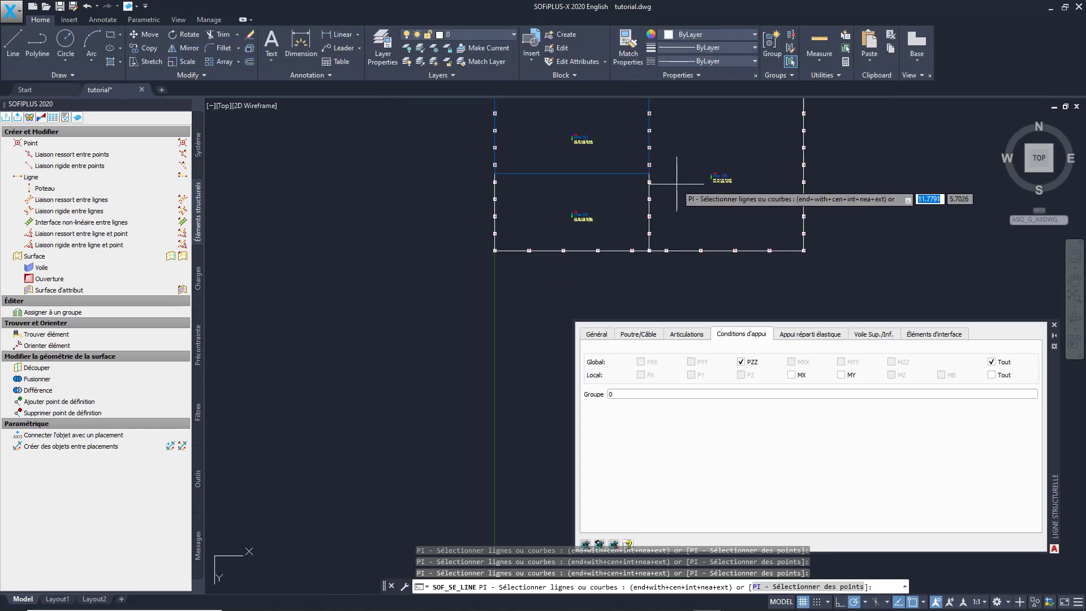
middle_drag(678, 188, 678, 223)
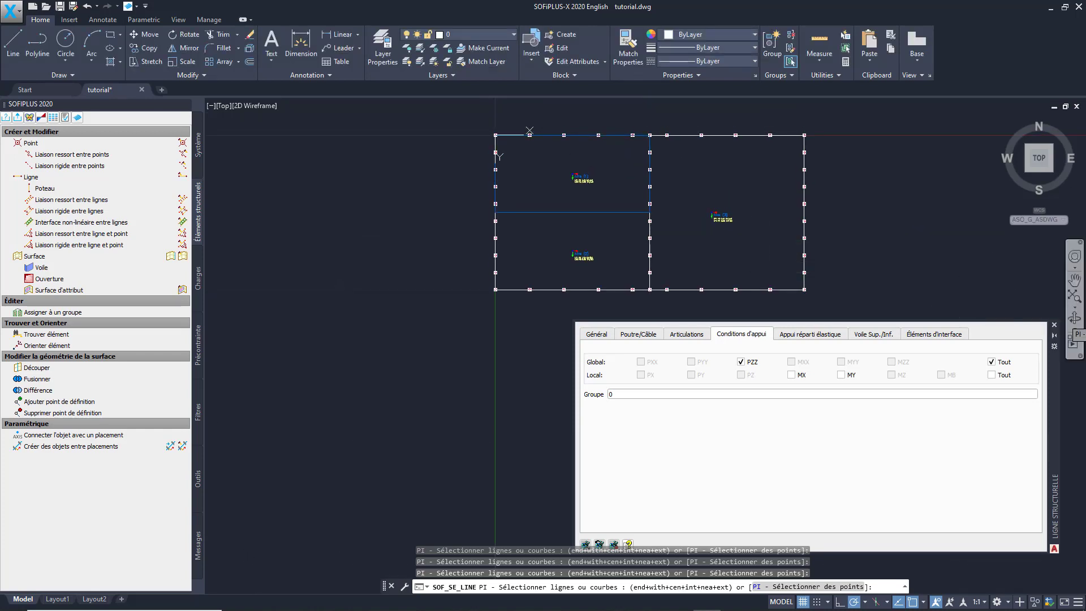
click(1054, 325)
key(Escape)
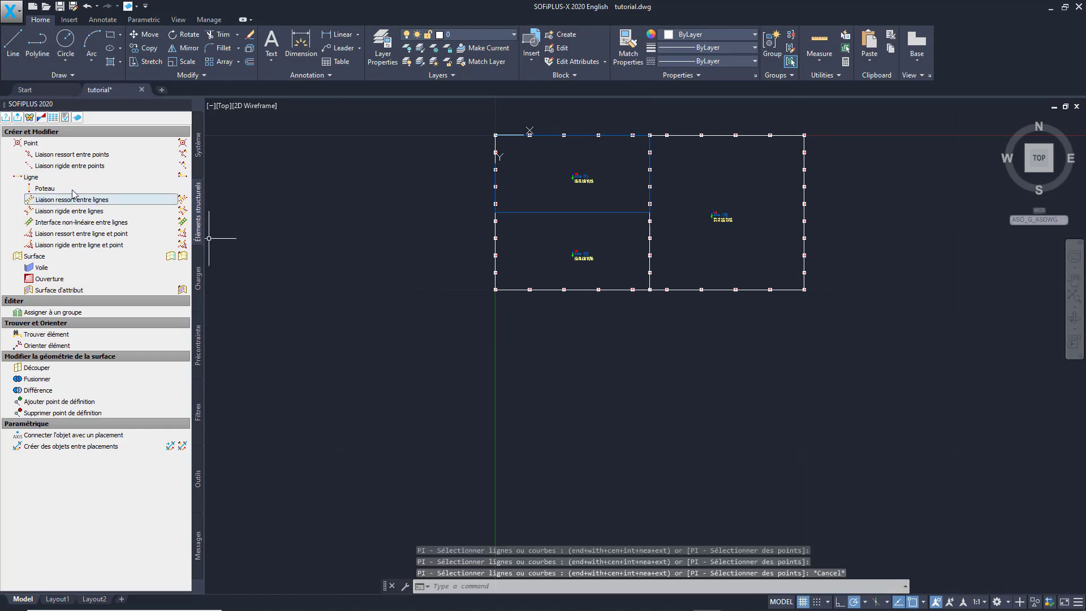
Create a structural line as a centred beam with section B/H/Bw/Hf 1000/600/300/240 mm along the horizontal line dividing the slab's left half, using the PI option
click(57, 178)
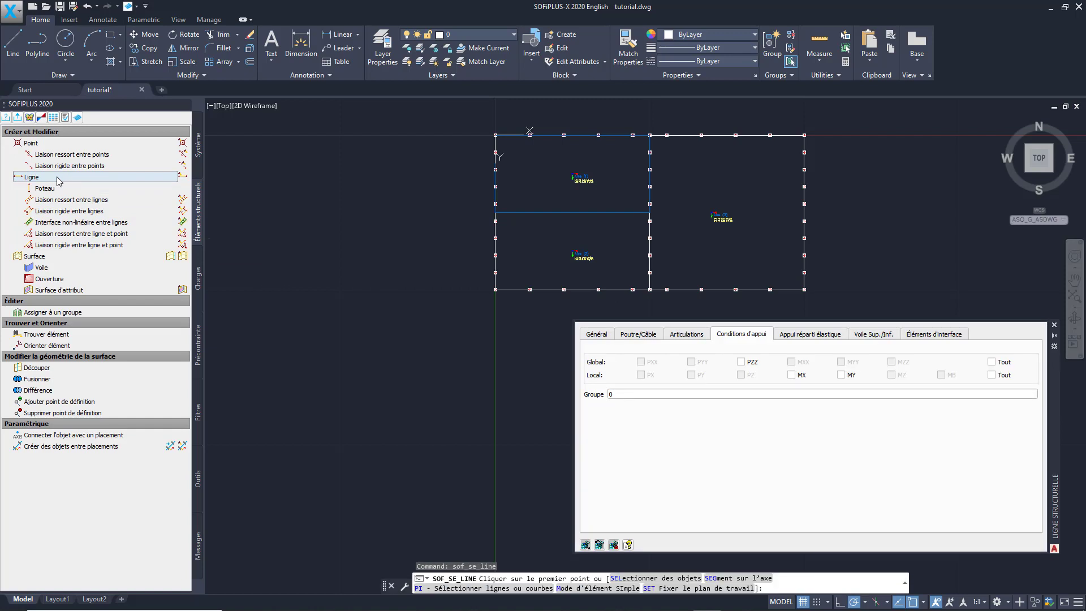
click(594, 337)
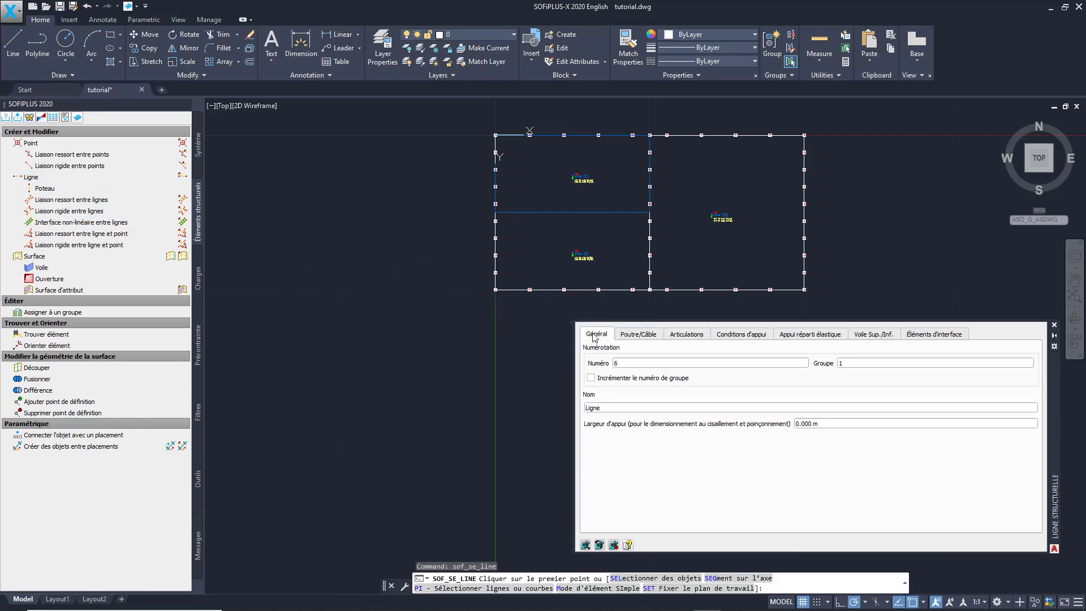
click(636, 334)
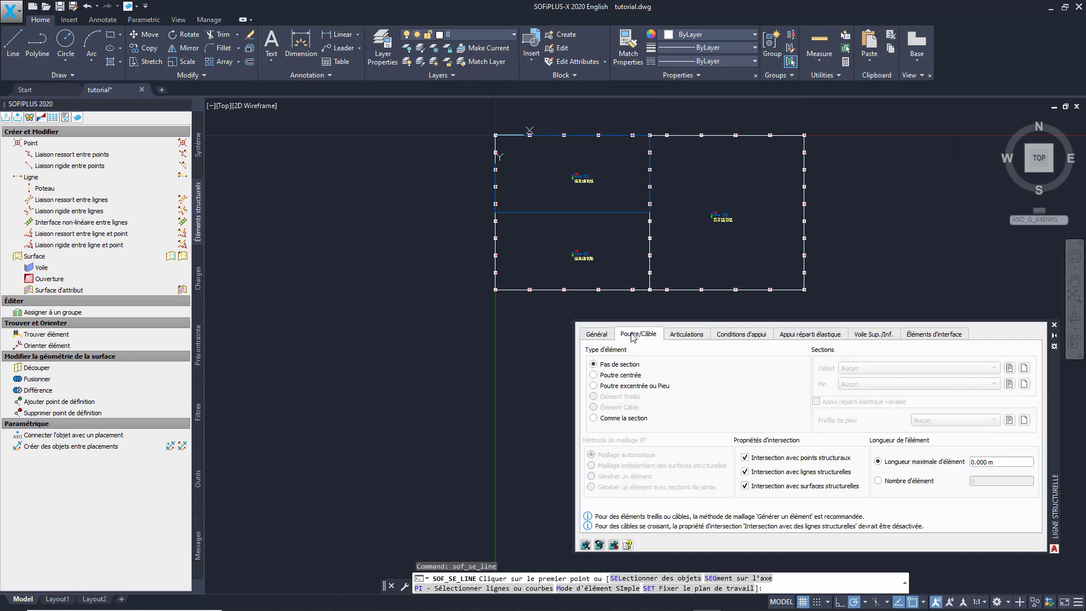
click(622, 375)
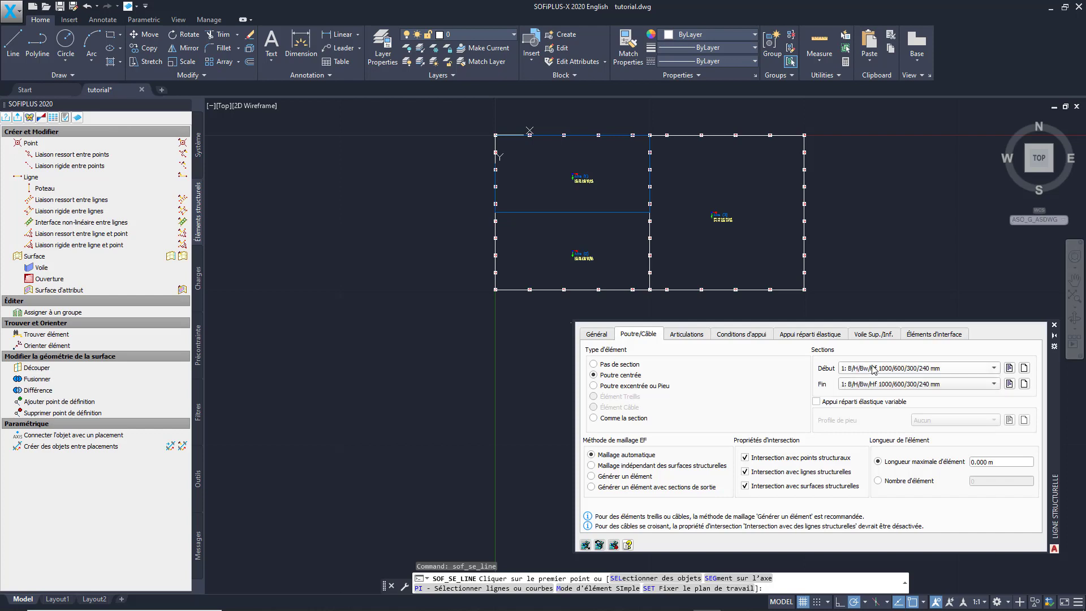
right_click(439, 232)
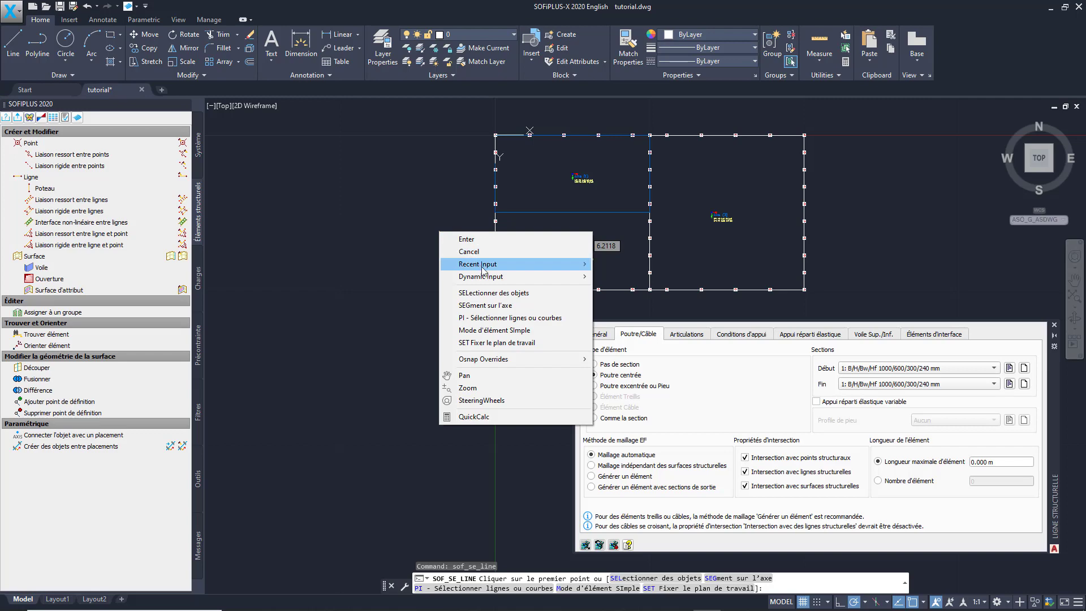
click(505, 318)
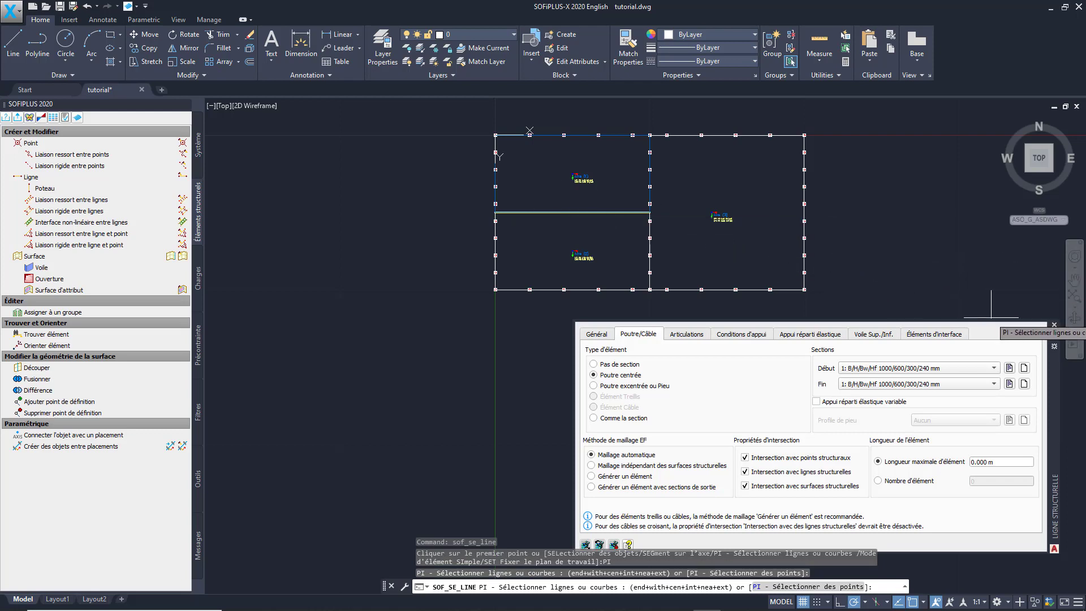
Examine the structural line's hinge, support, elastic bedding, wall and interface element settings, and end the structural line command
click(698, 337)
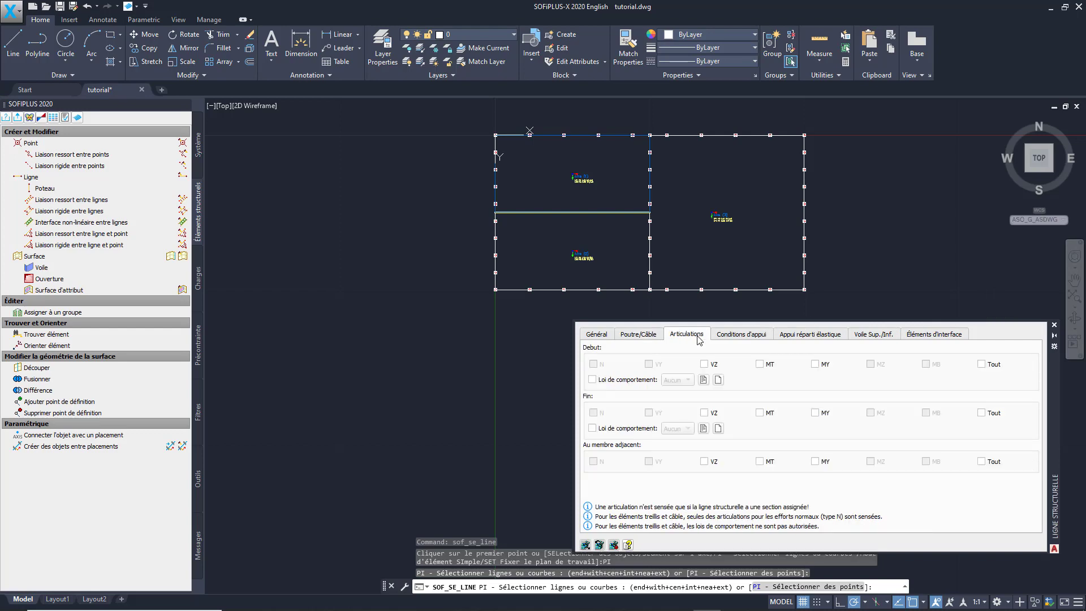
click(753, 339)
click(817, 337)
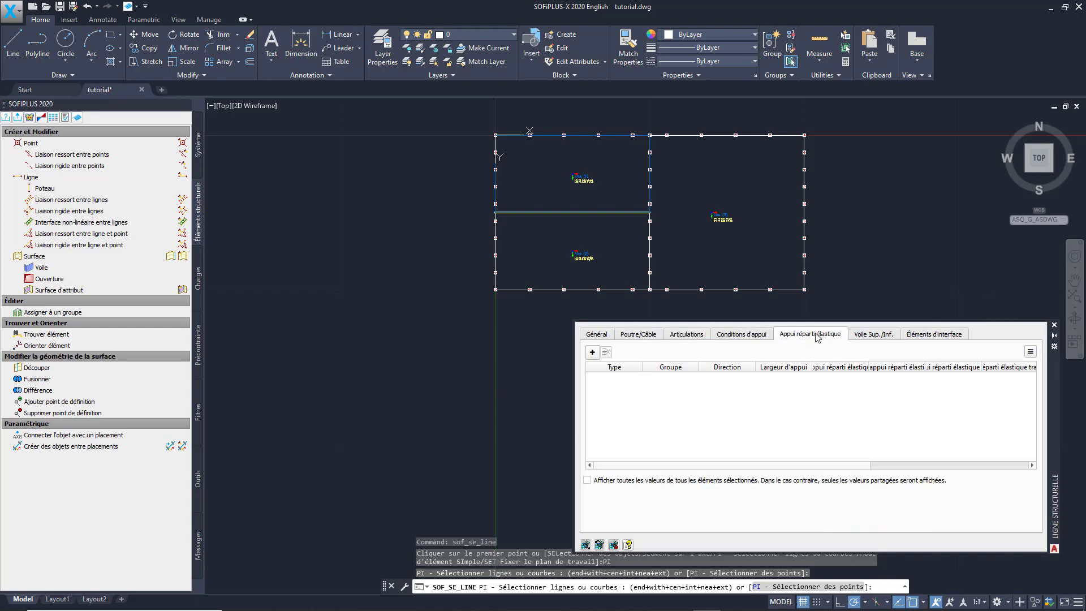
click(877, 338)
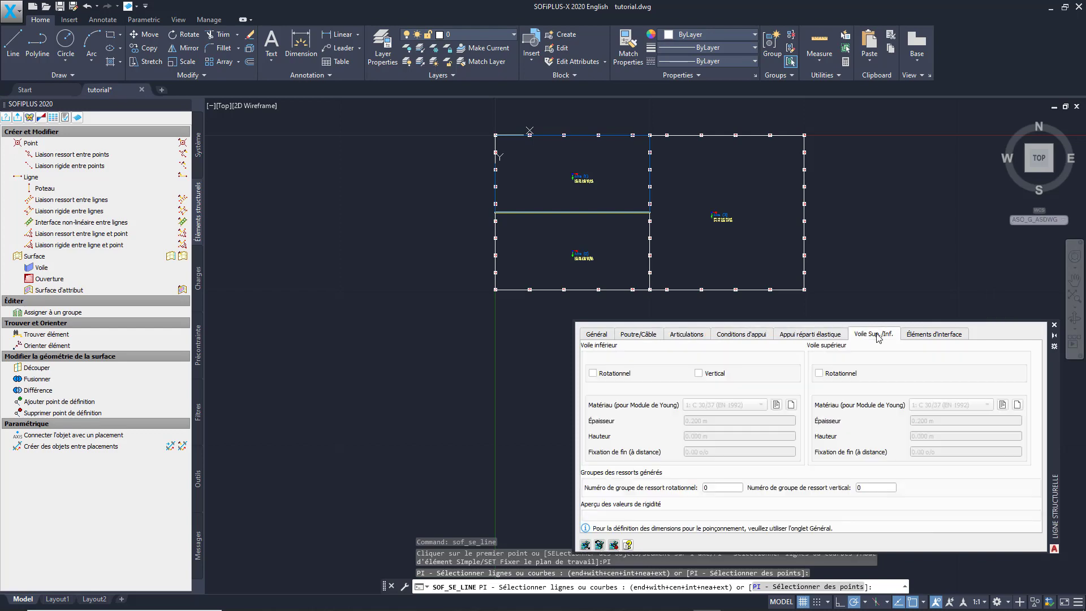
click(919, 338)
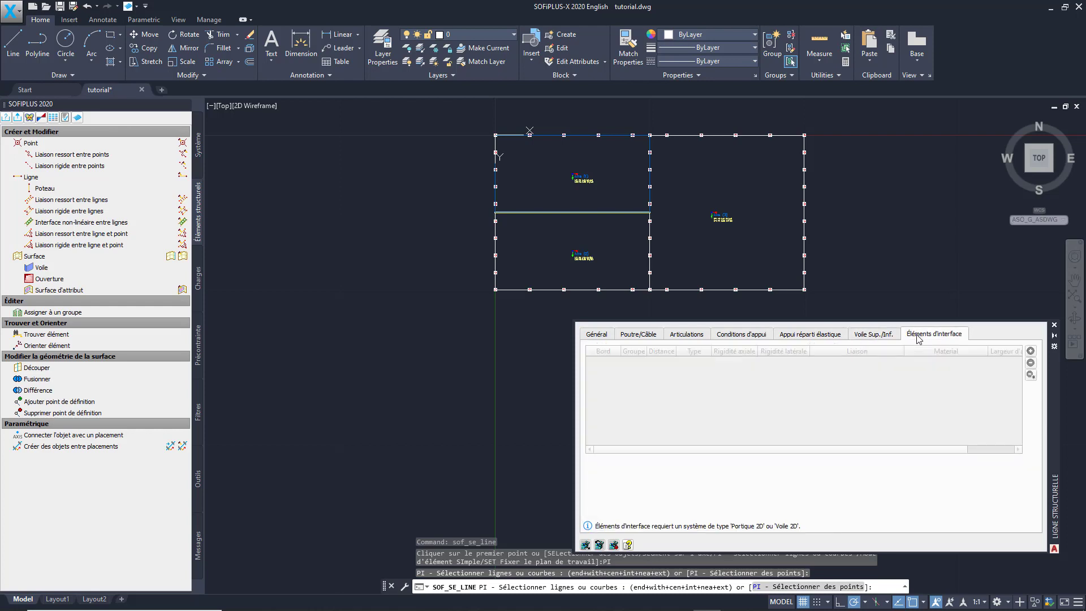
click(1053, 325)
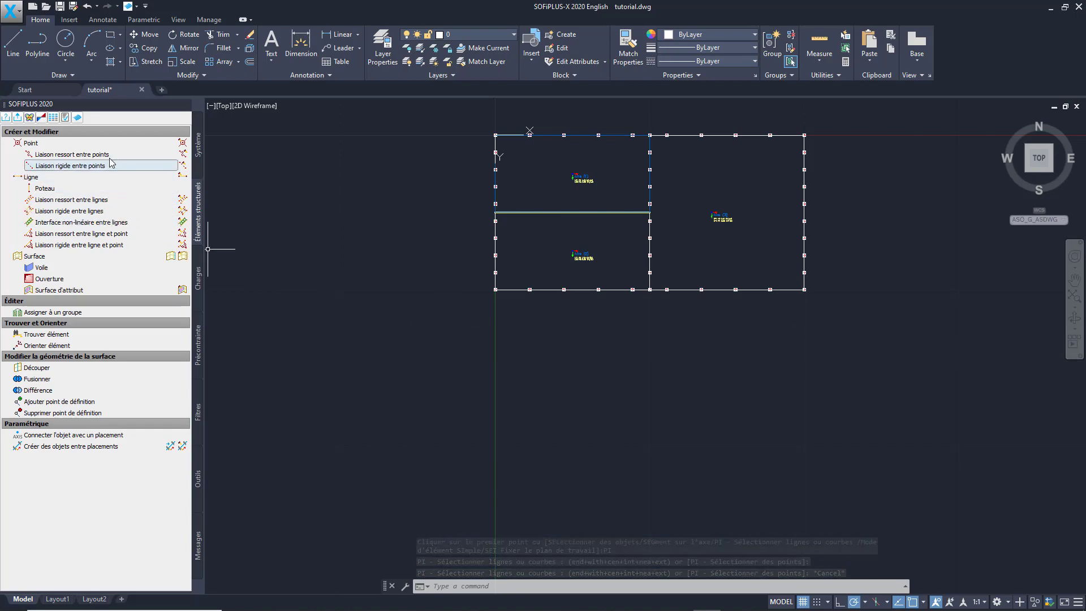
Start a structural point with a vertical lower column support, circular in section with a diameter of 0.3 m
click(109, 146)
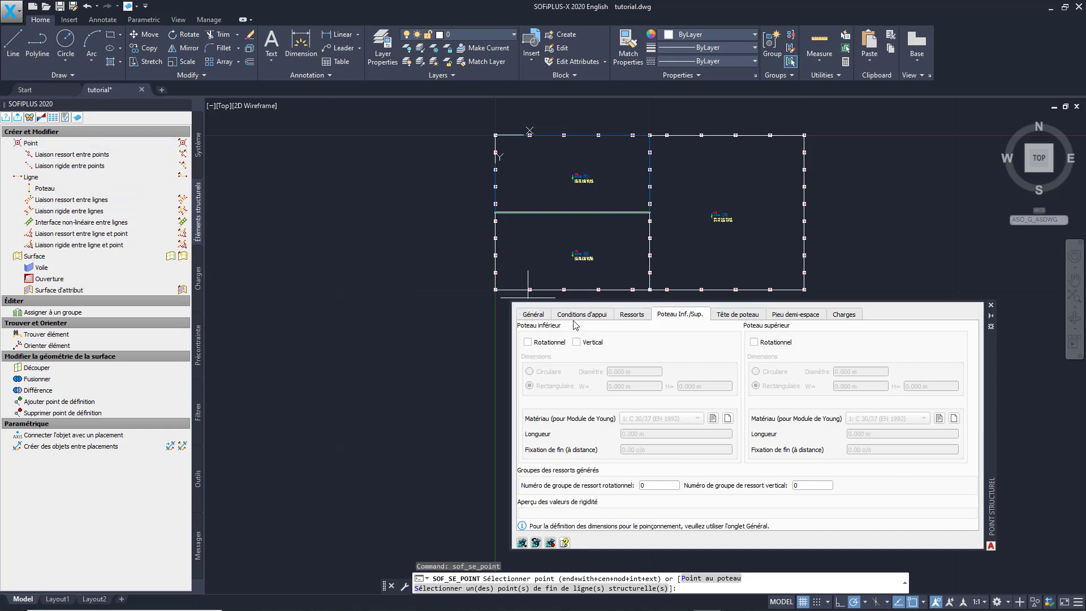
click(576, 343)
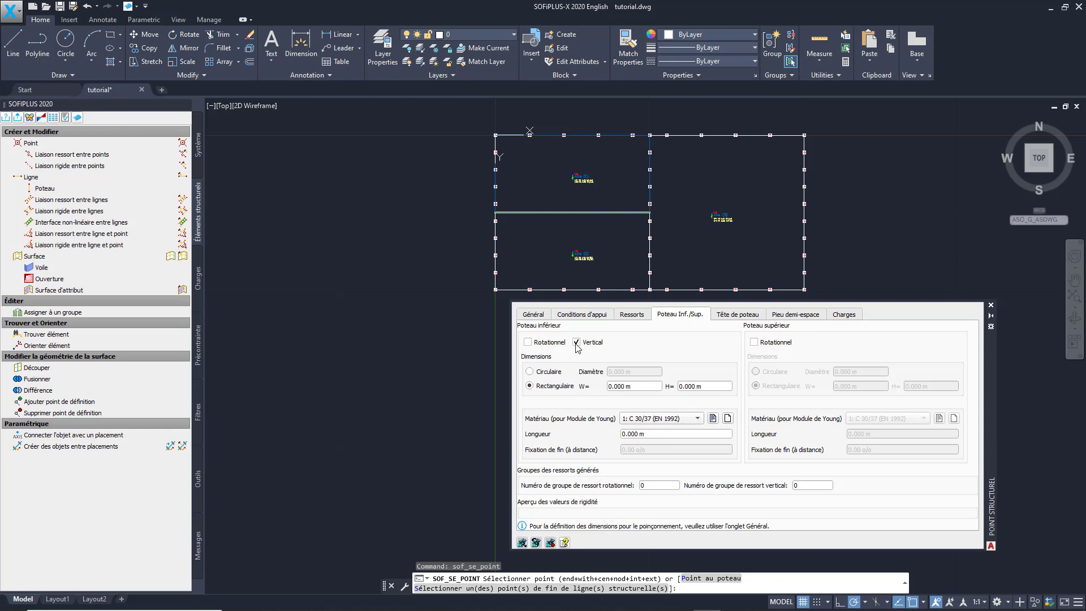
click(530, 372)
click(606, 371)
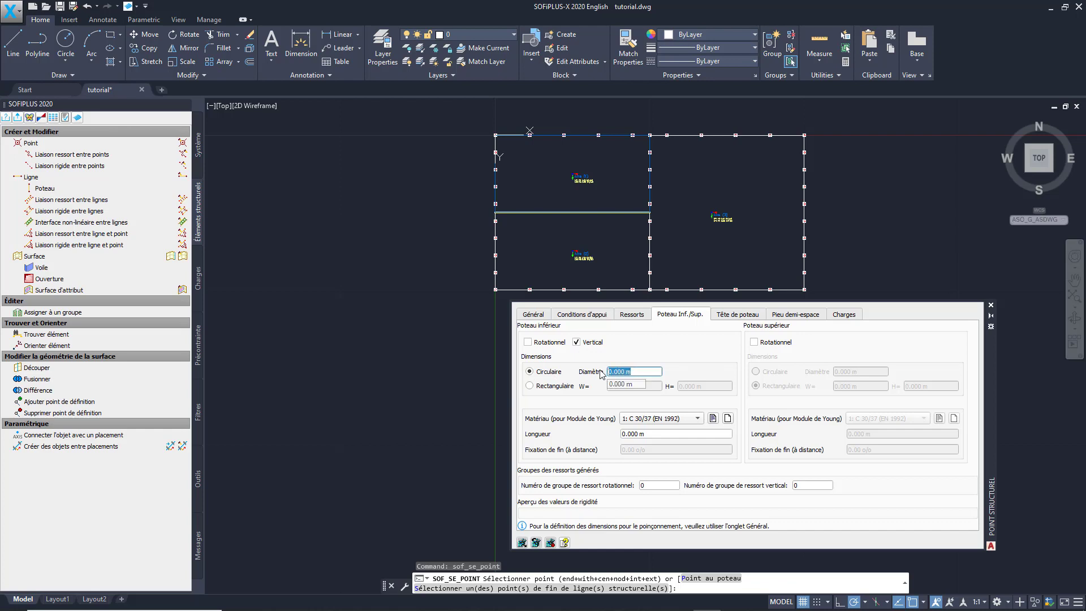
text(0.3)
key(Tab)
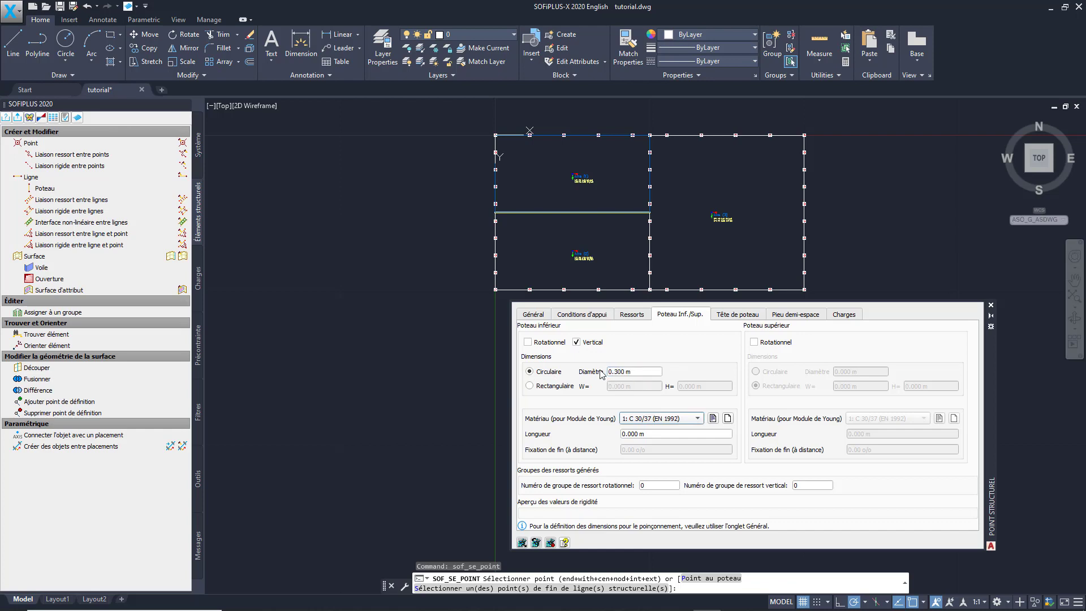
Keep C 30/37 (EN 1992) as the lower column's material and set its length to 3 m
click(698, 419)
click(699, 423)
click(688, 434)
key(shift+Home)
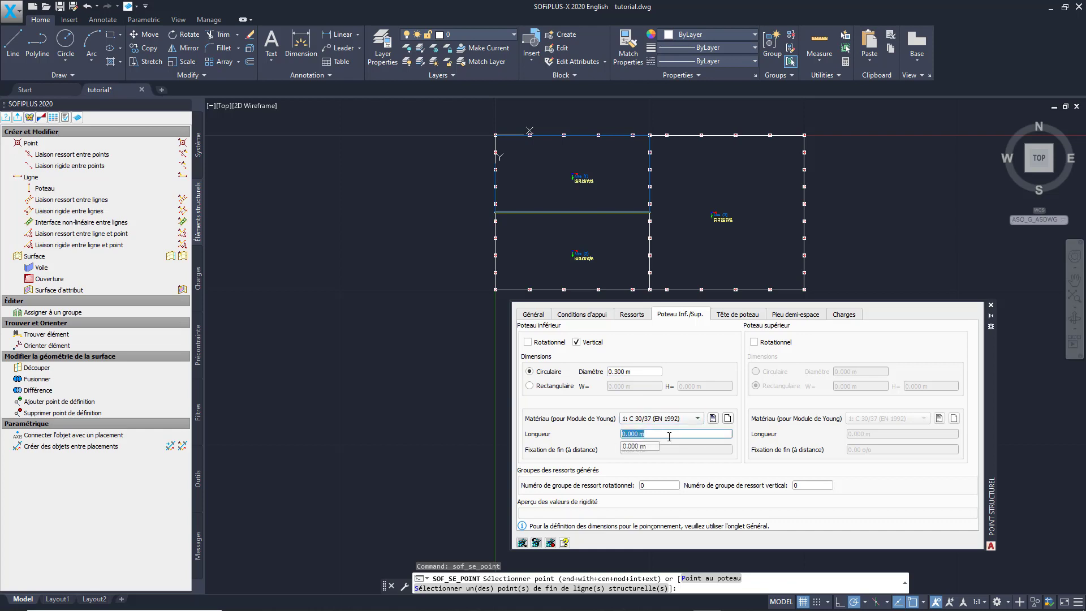
text(3)
key(Tab)
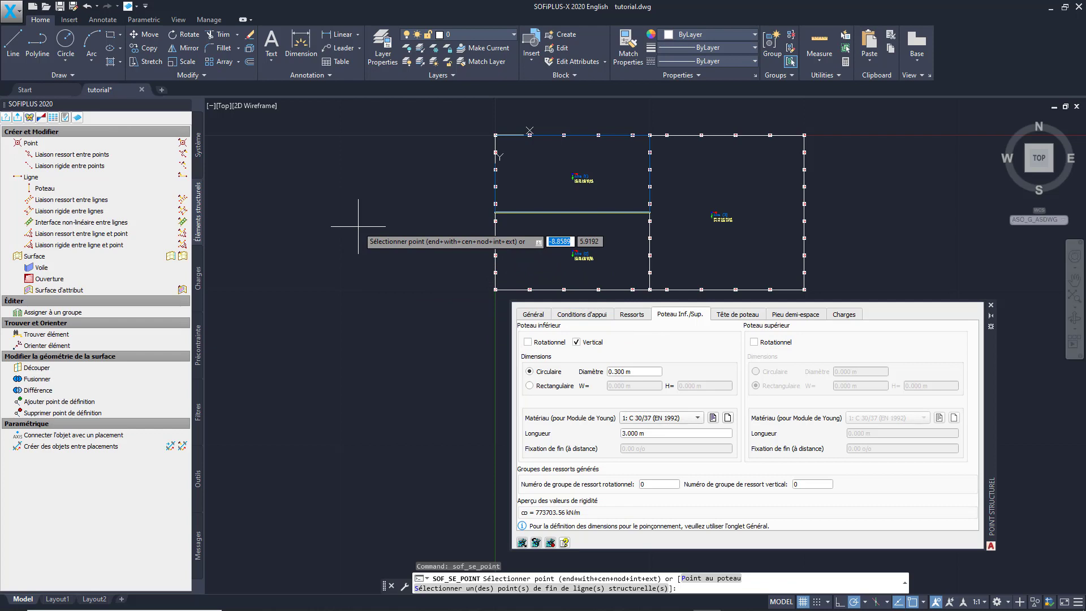
Place three column points in the slab's right half at coordinates 15,2.5, 15,5 and 15,7.5, and end the structural point command
text(15)
key(Tab)
text(2.5)
key(Return)
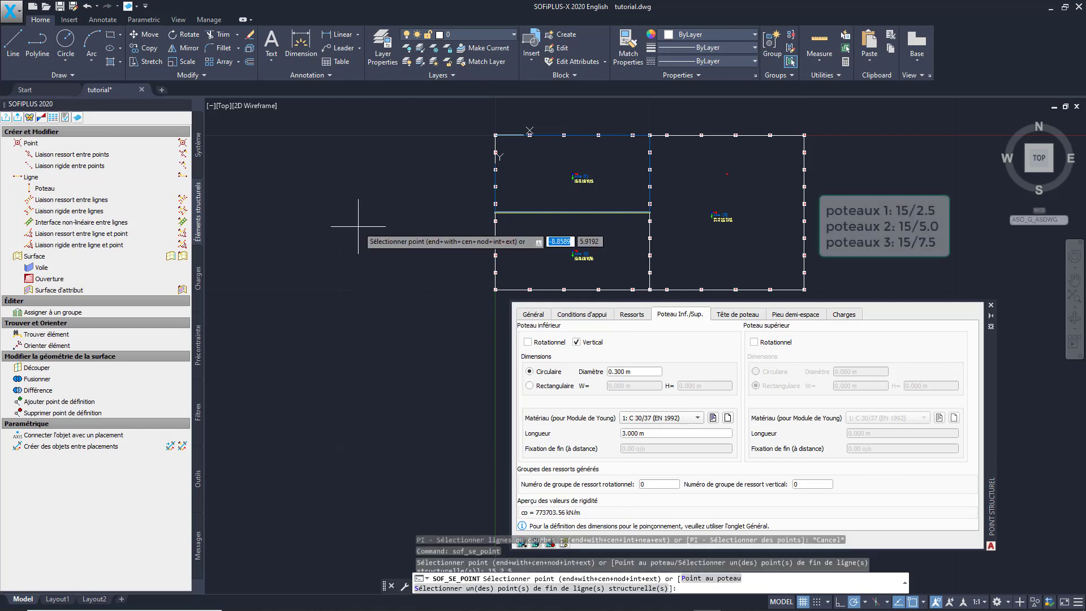
text(15)
key(Tab)
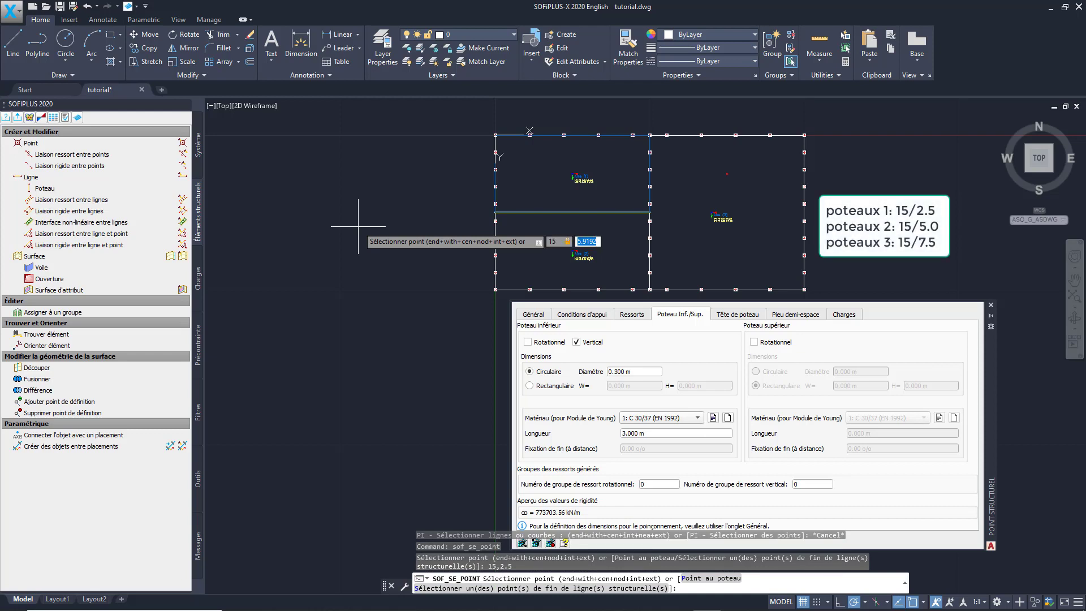
text(5)
key(Tab)
key(Return)
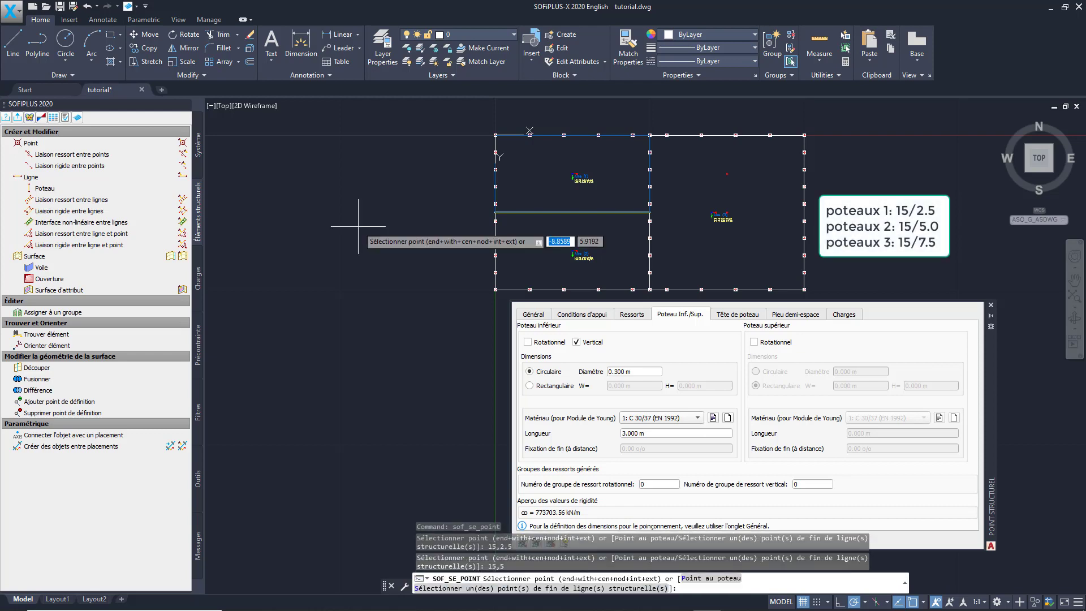
text(15)
key(Tab)
text(7.5)
key(Return)
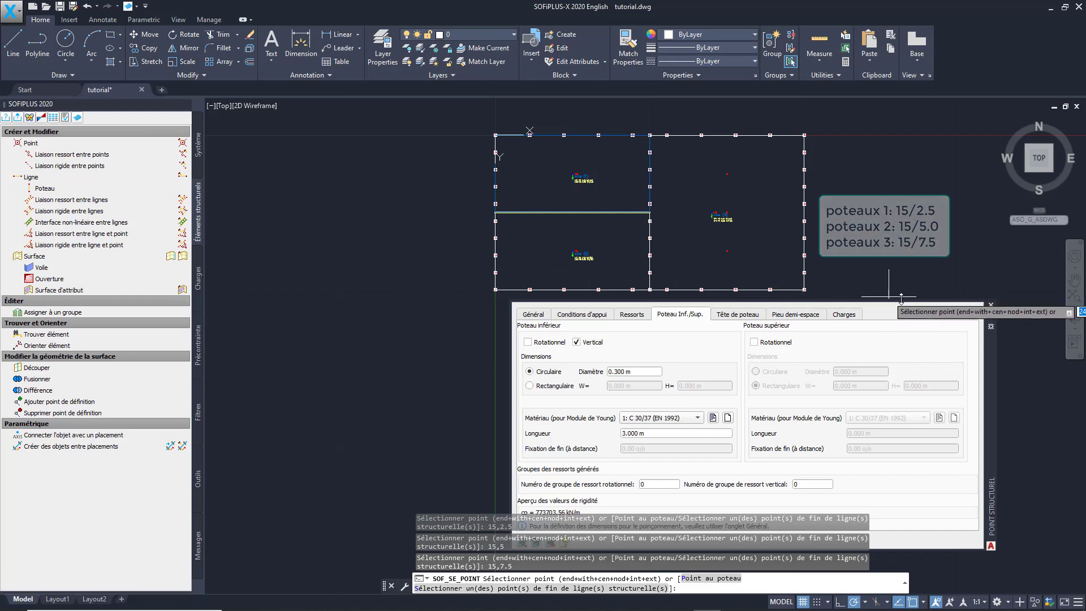
click(991, 306)
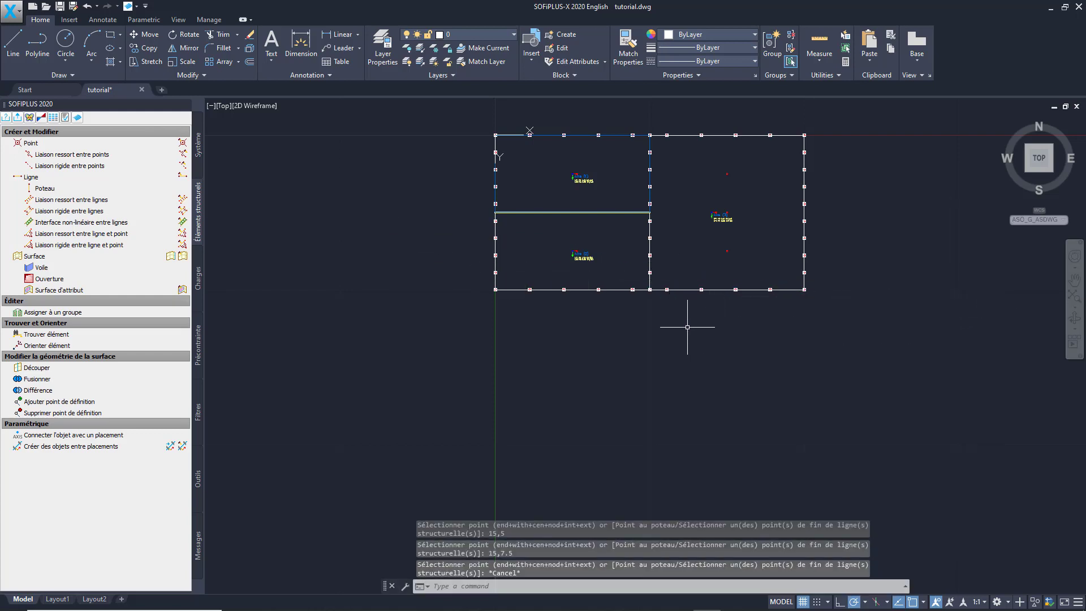
Export the entire system and loads with automatic mesh density, quadrilateral elements and immediate calculation
click(18, 117)
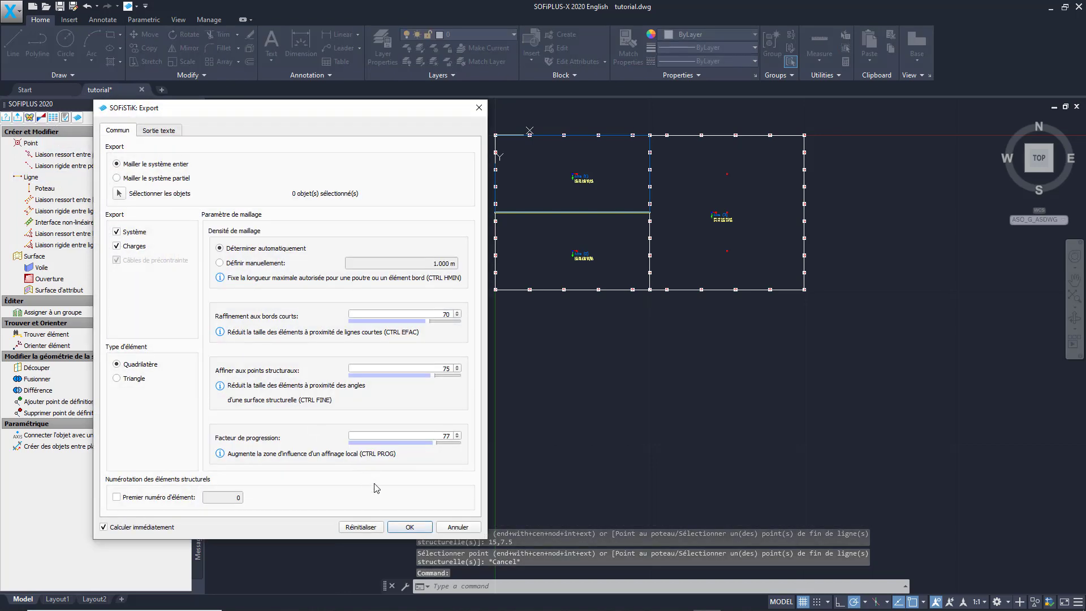
click(408, 527)
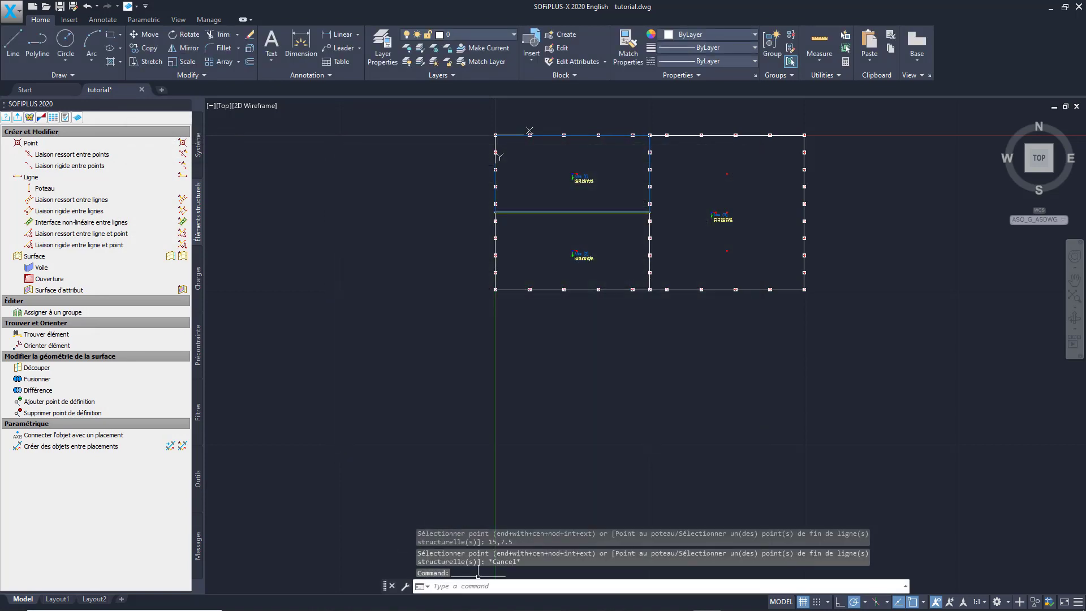
Switch to SOFiSTiK Structural Desktop and inspect the meshed slab, line supports, beam and columns from below and above
click(653, 604)
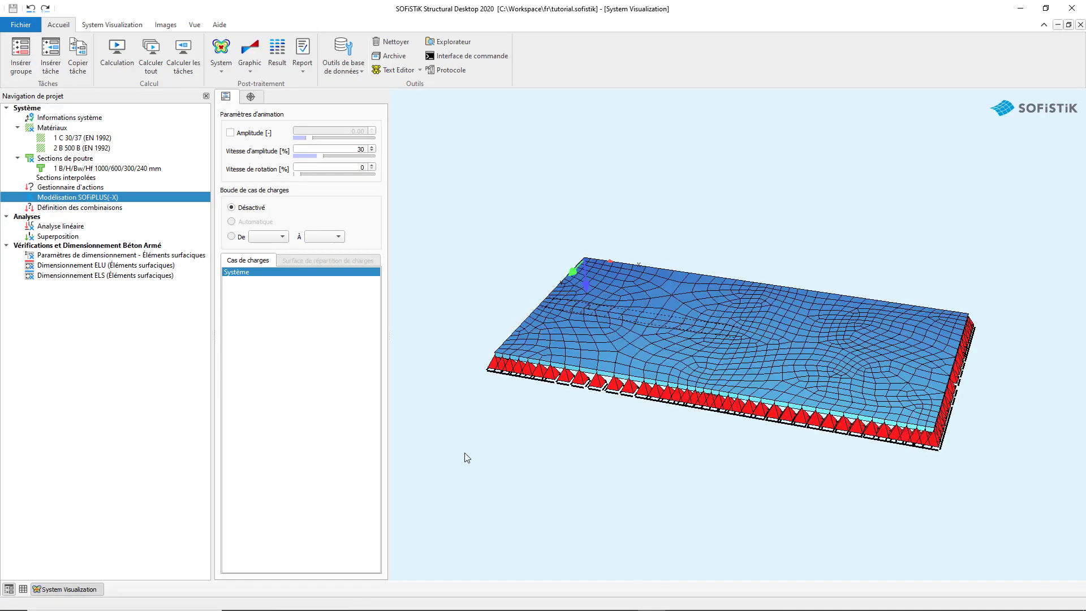
drag(463, 453, 668, 323)
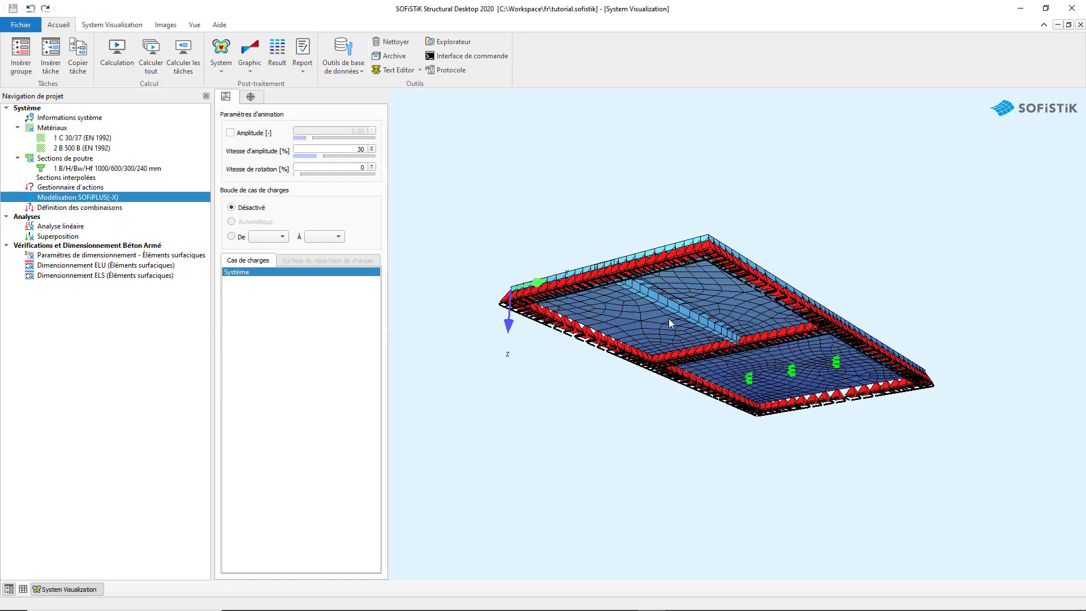
drag(880, 170, 782, 304)
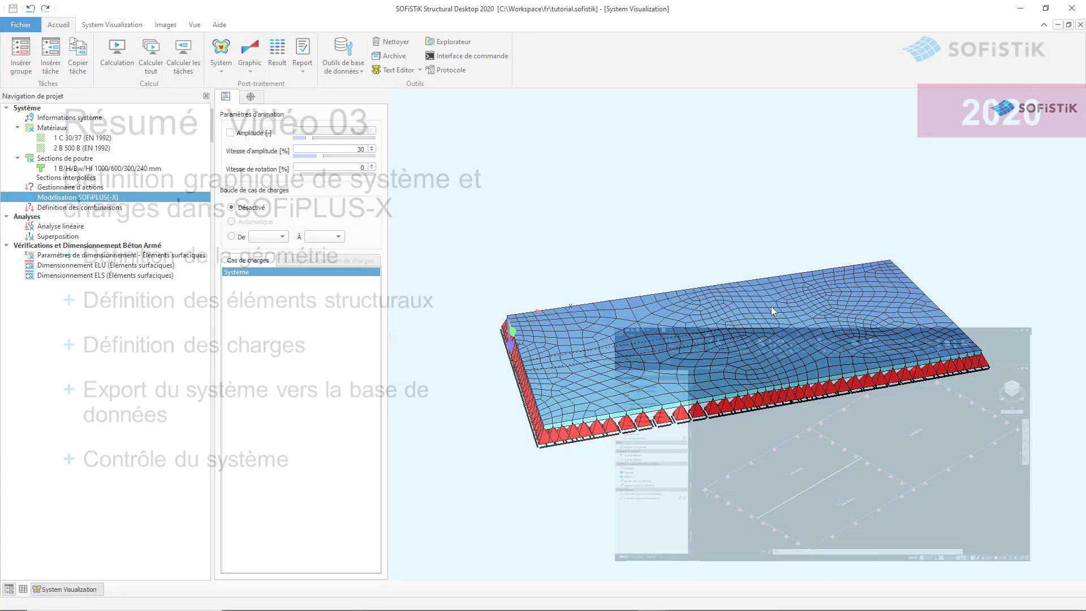